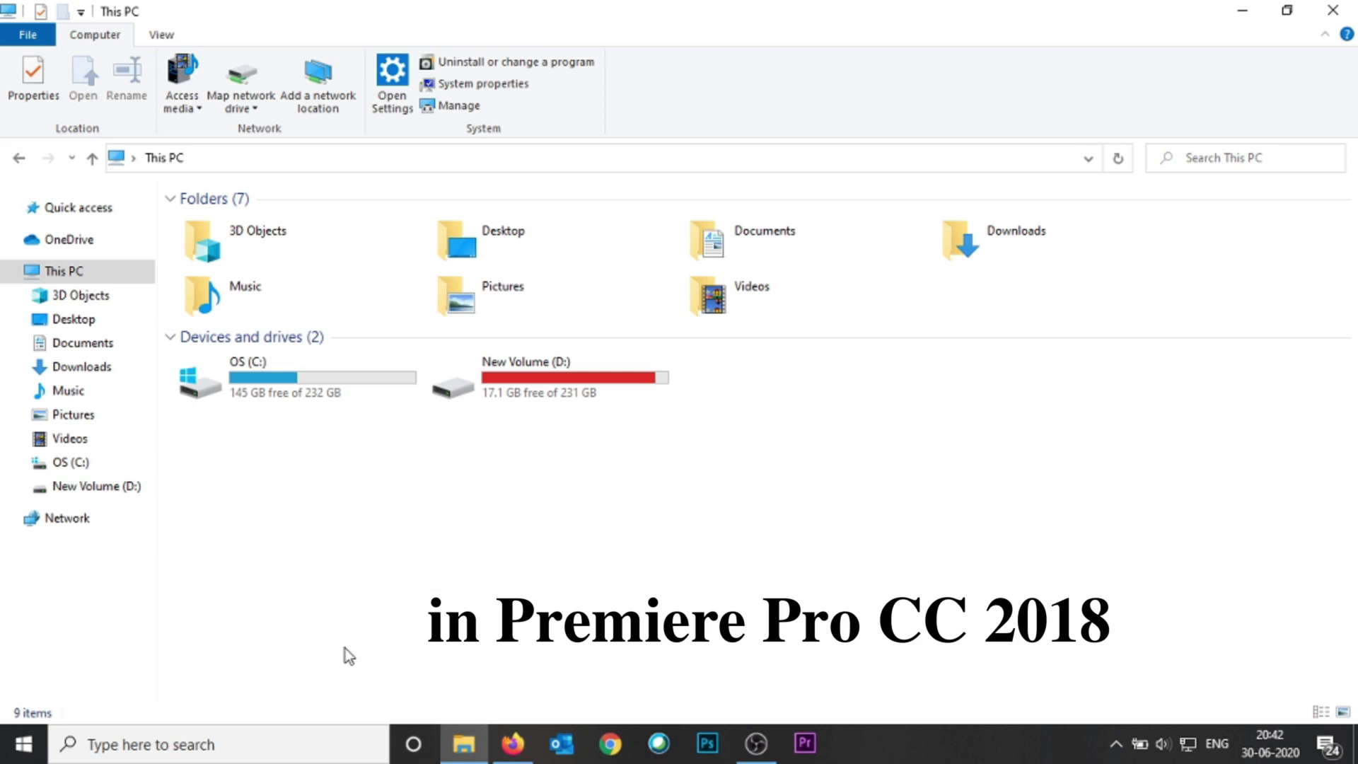
# - Launch Adobe Premiere Pro CC 2018 and create a project named Untitled with default settings, overwriting the existing one
pyautogui.click(804, 742)
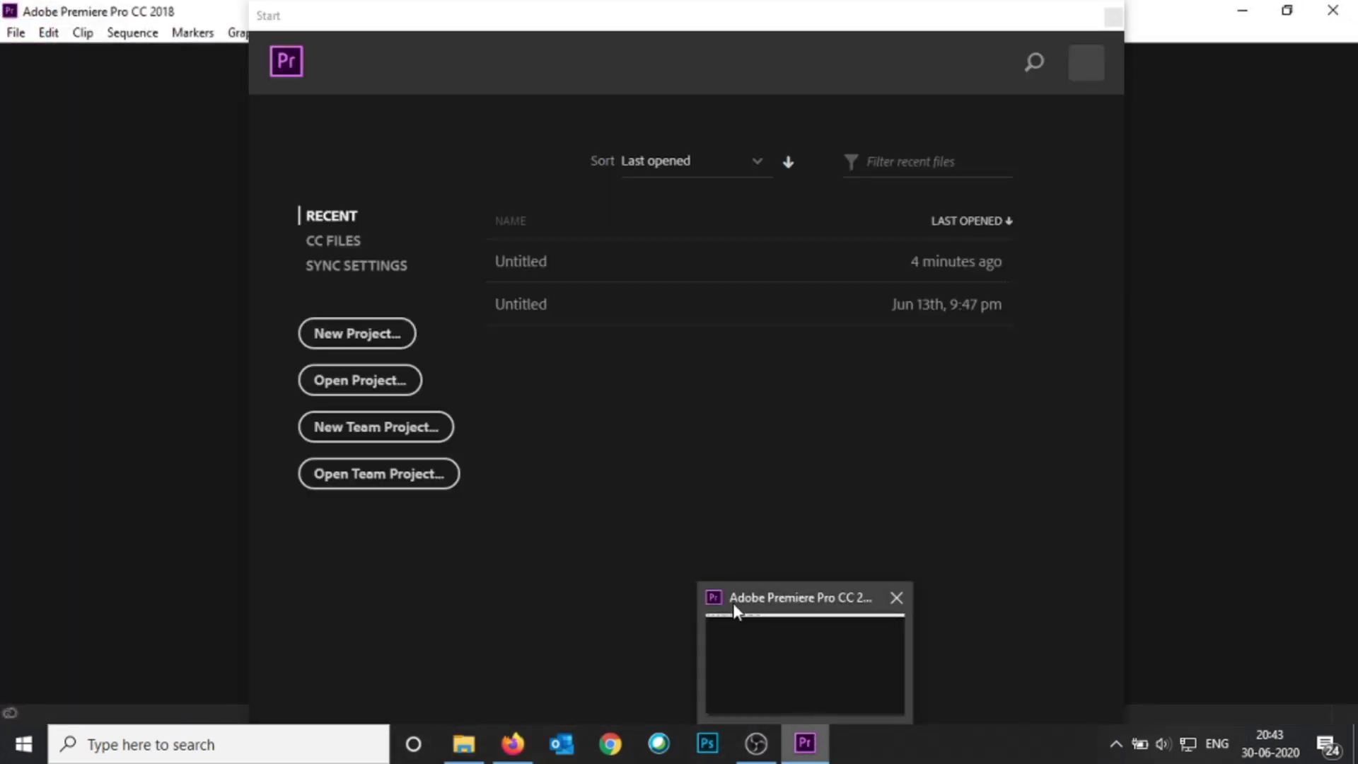
pyautogui.click(347, 347)
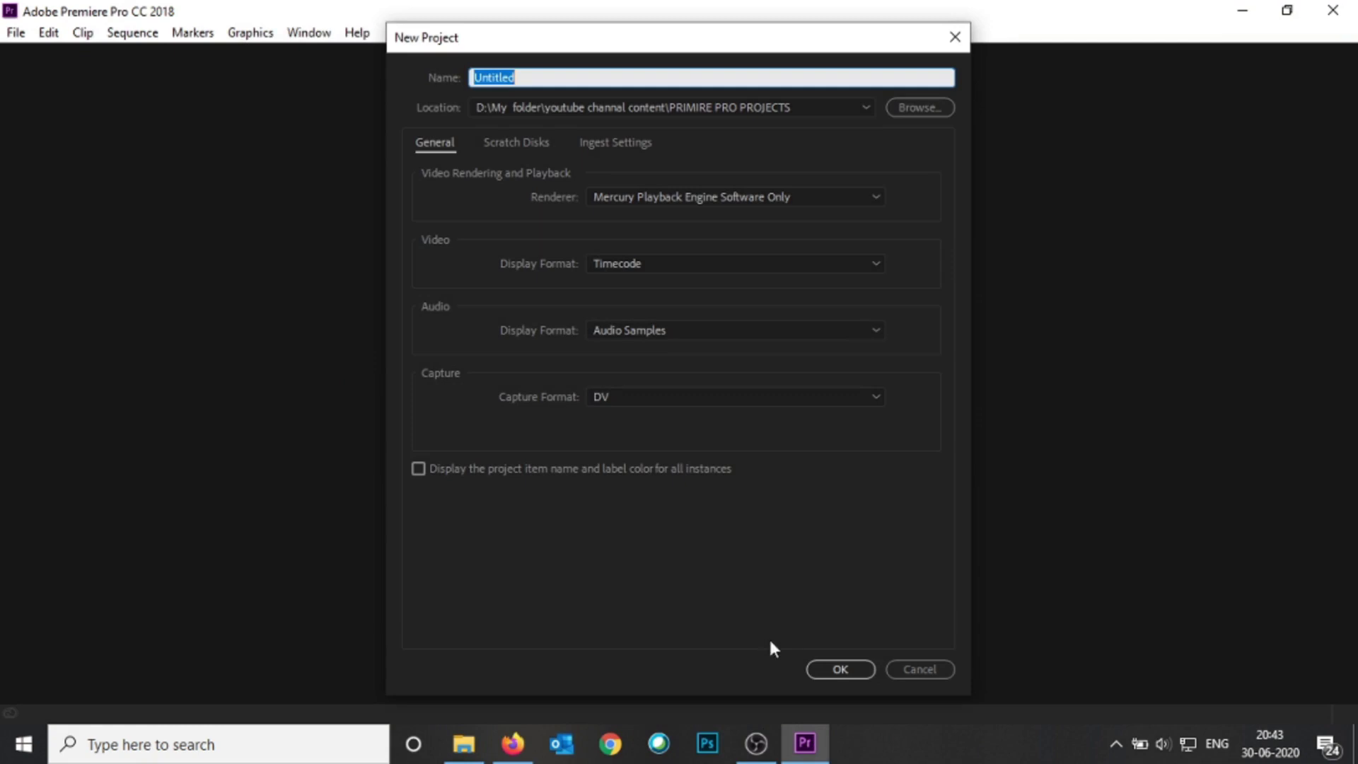
pyautogui.click(834, 668)
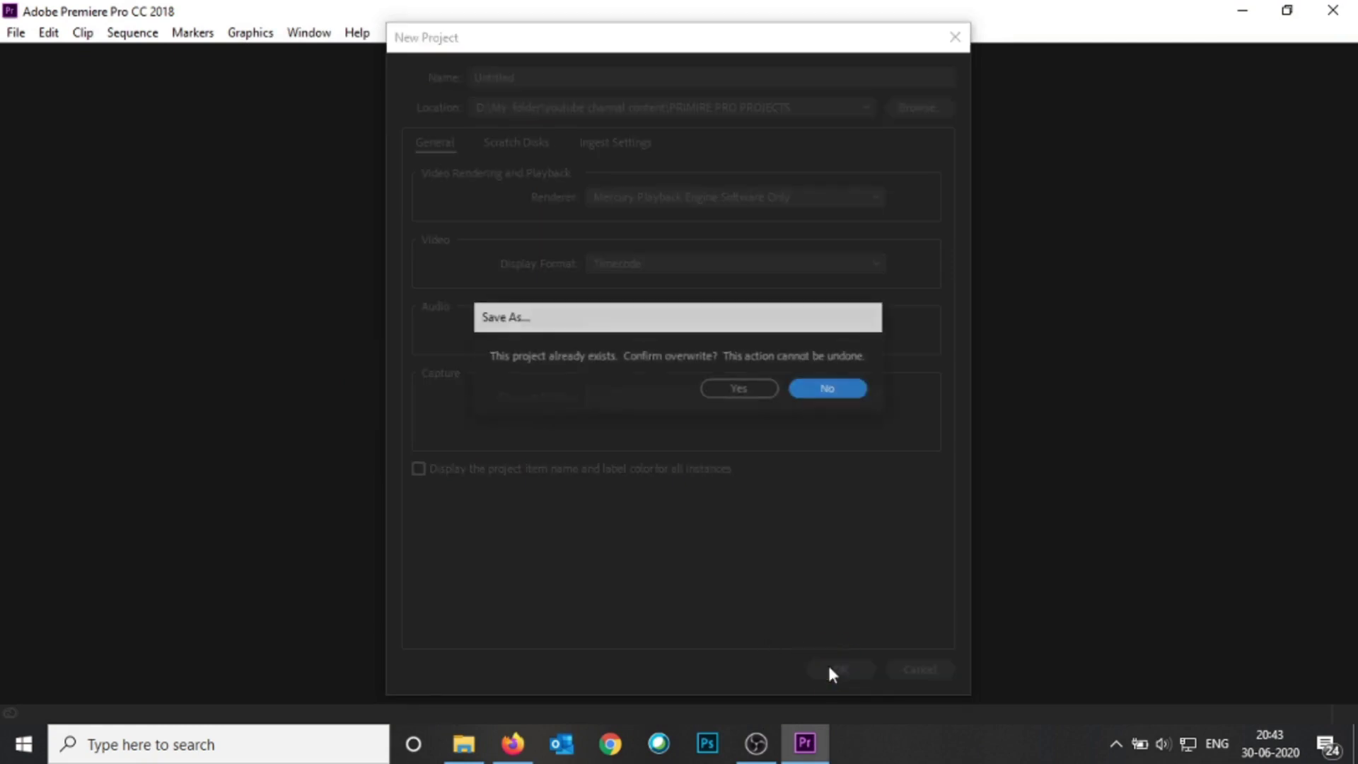
pyautogui.click(732, 394)
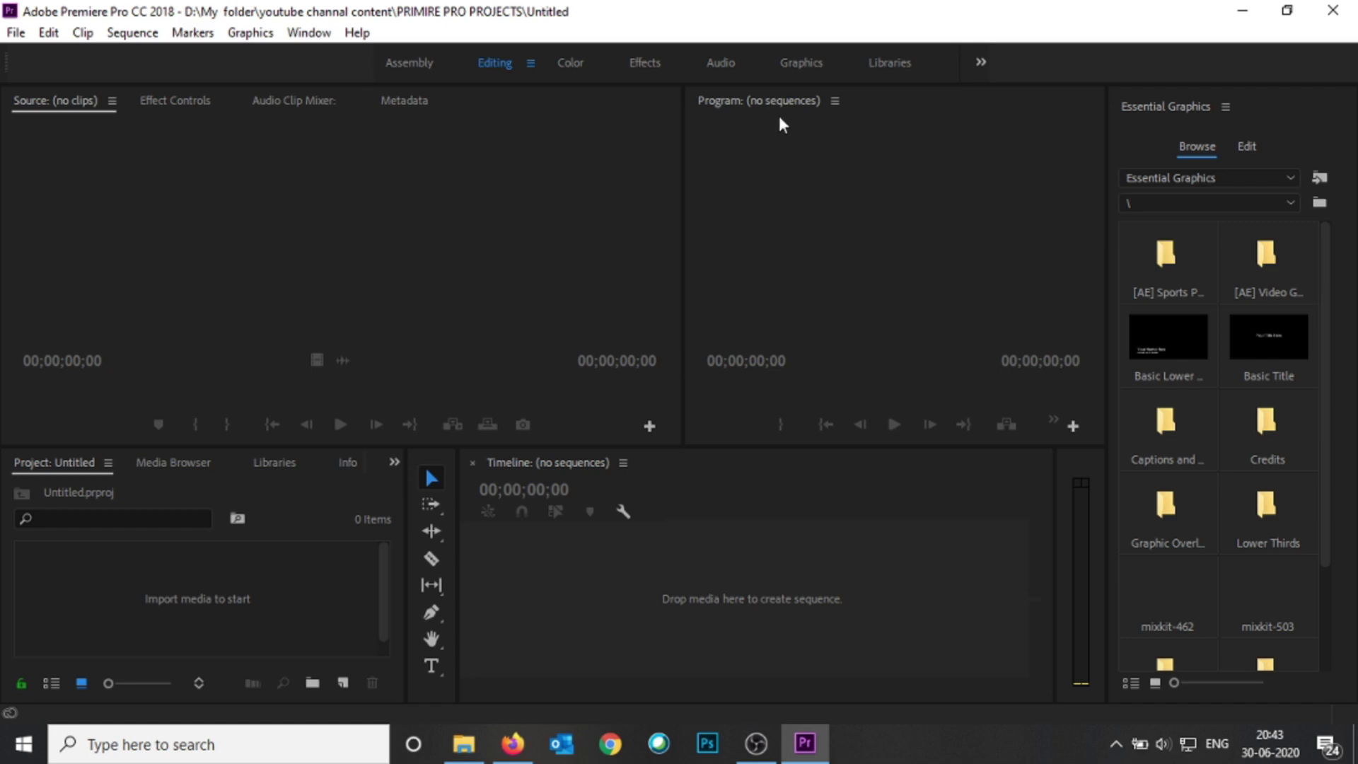
# - Leave Premiere Pro, find Control Panel through the Windows search, and open its File Explorer Options
pyautogui.hotkey('alt', 'Tab')
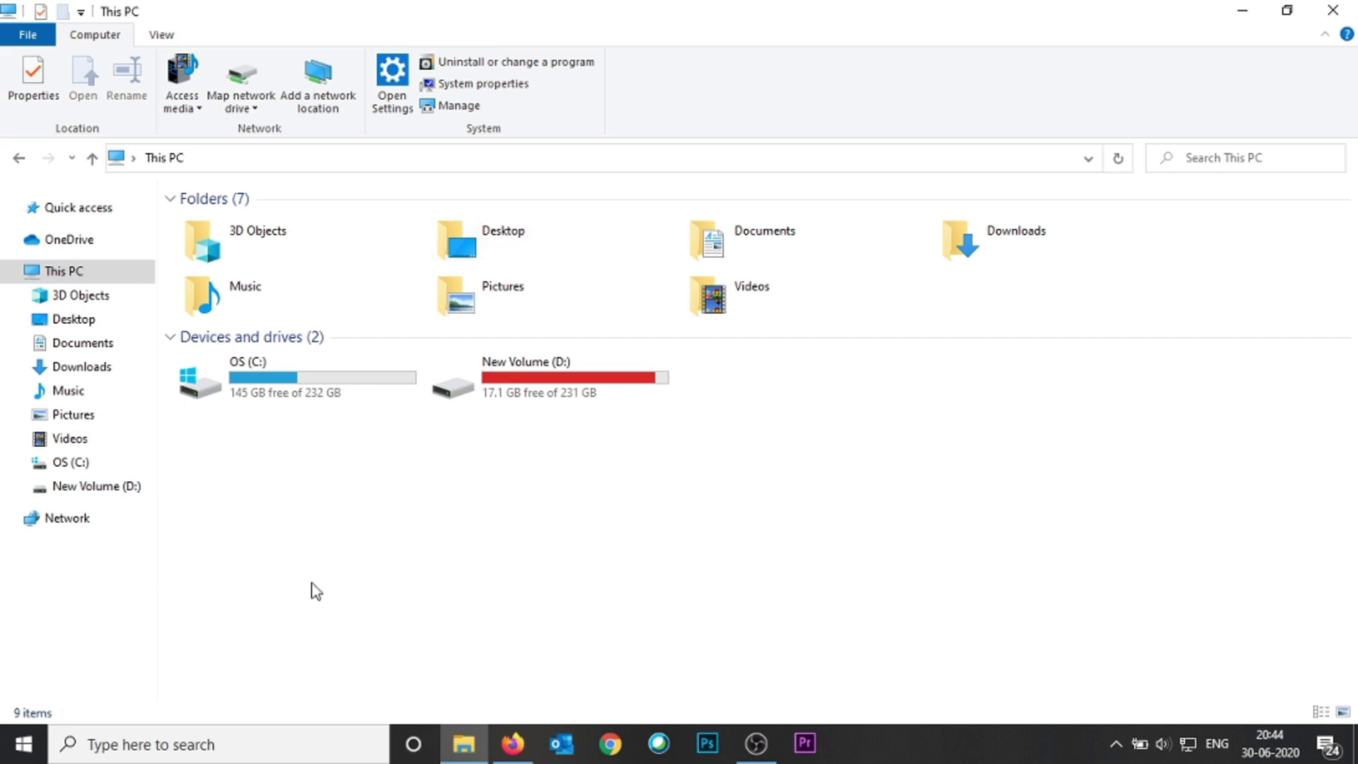
pyautogui.click(223, 748)
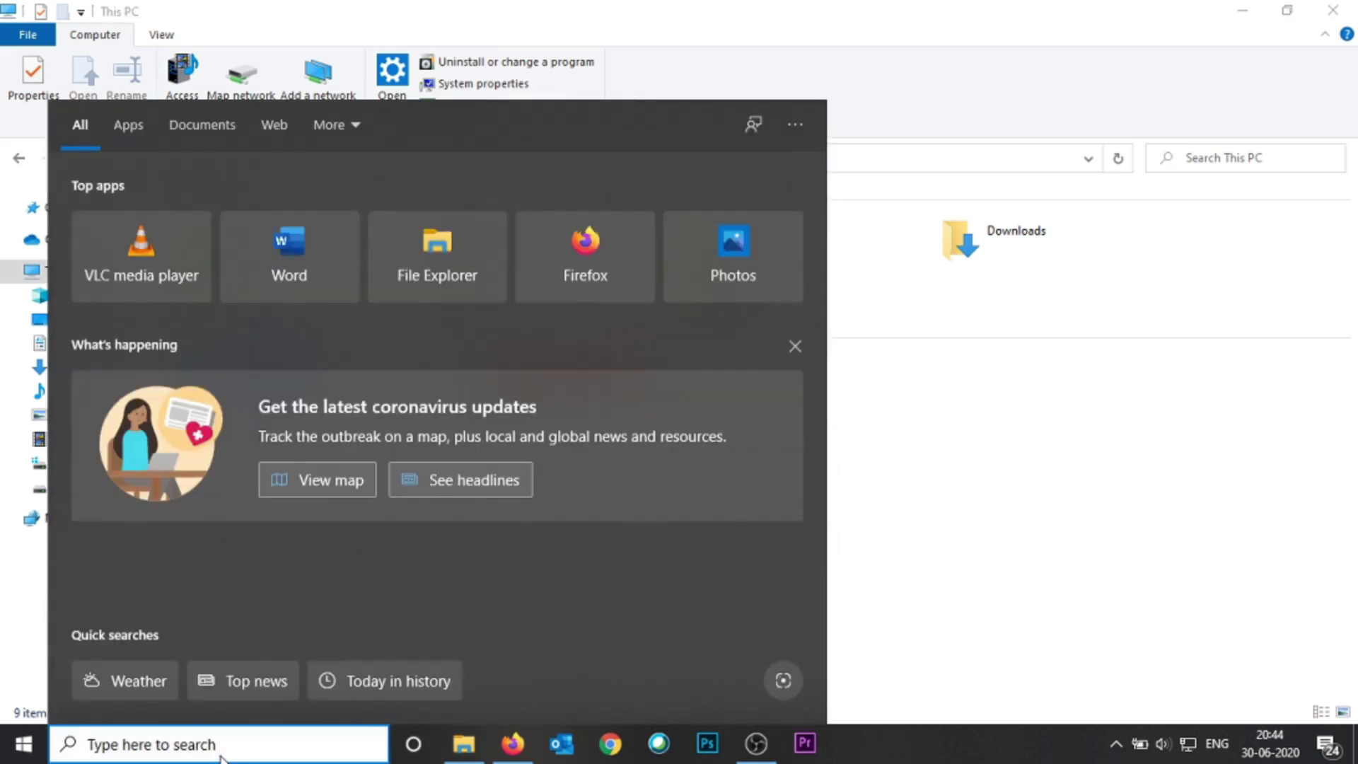
pyautogui.write('control')
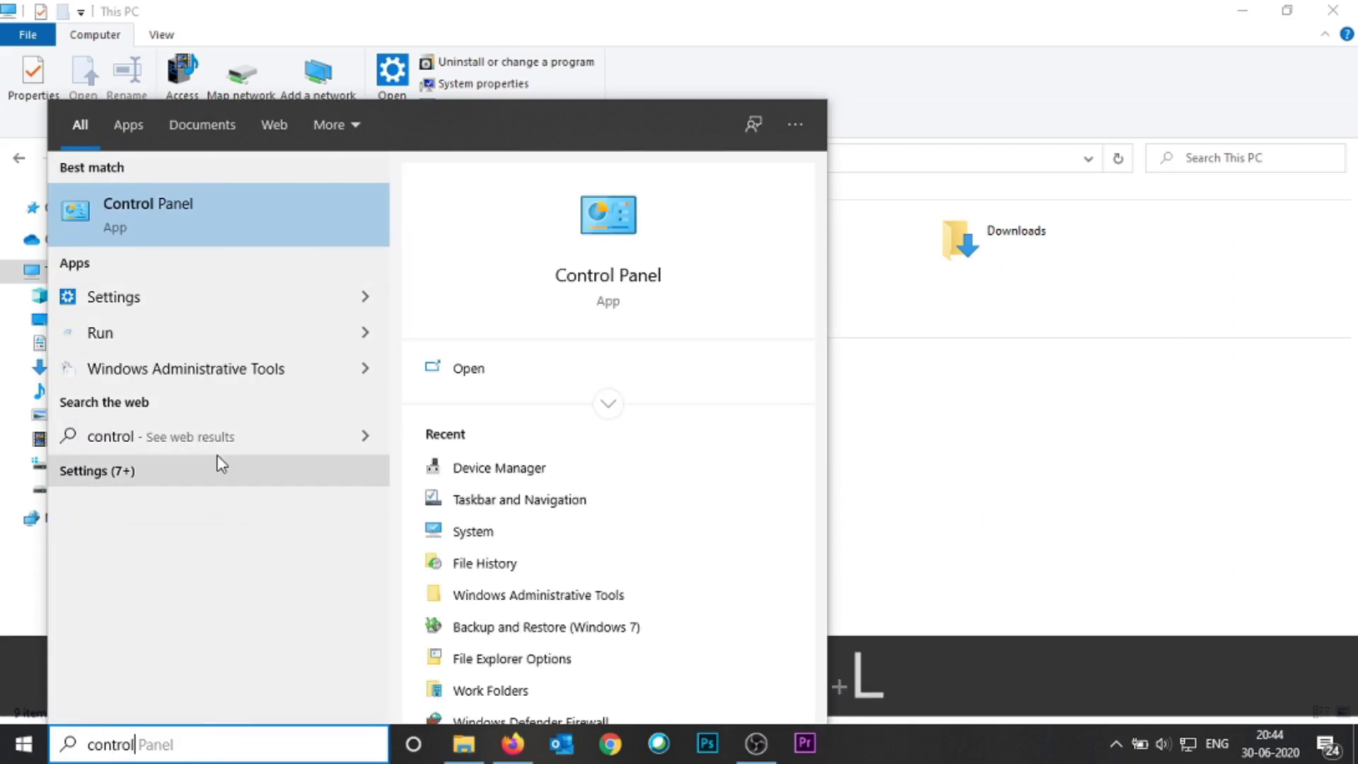
pyautogui.click(161, 213)
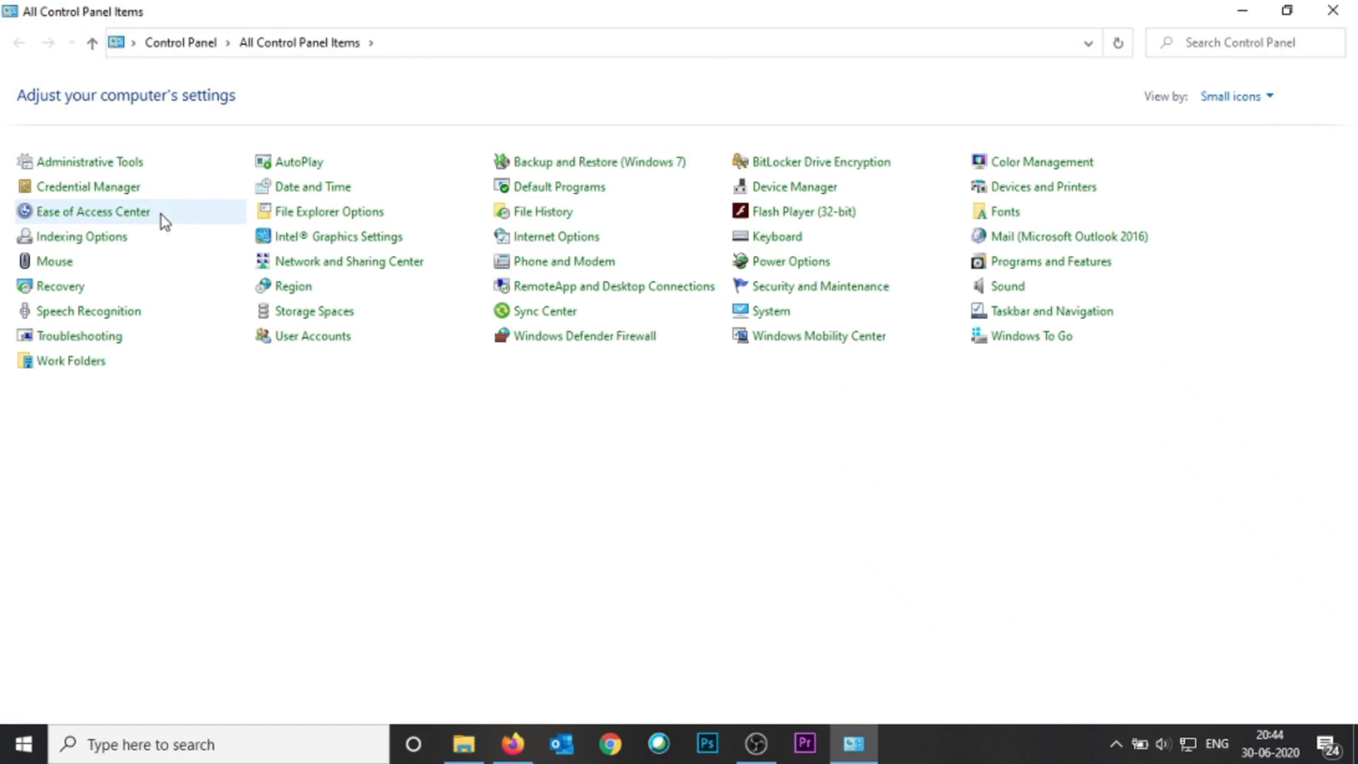
pyautogui.click(285, 219)
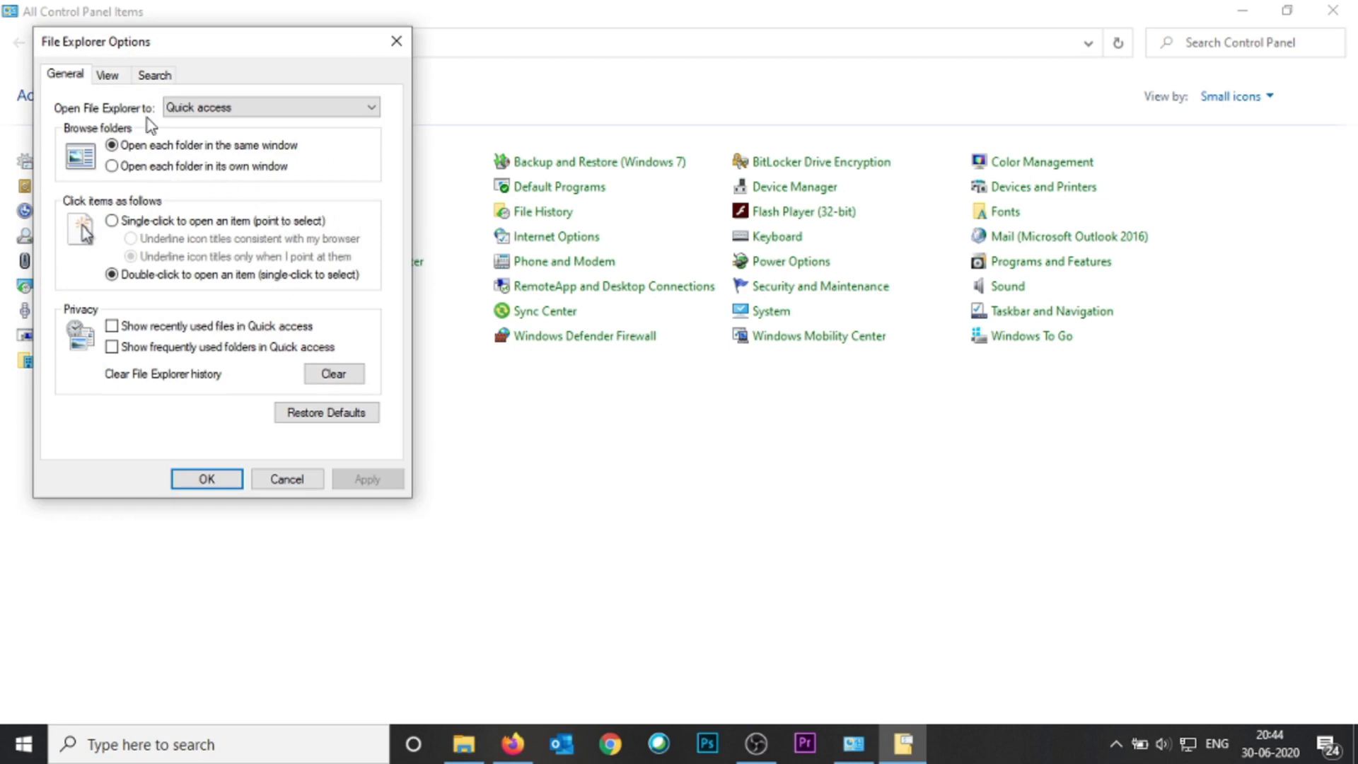
# - Show hidden files, folders and drives, stop hiding protected operating system files, and apply the File Explorer options
pyautogui.click(114, 76)
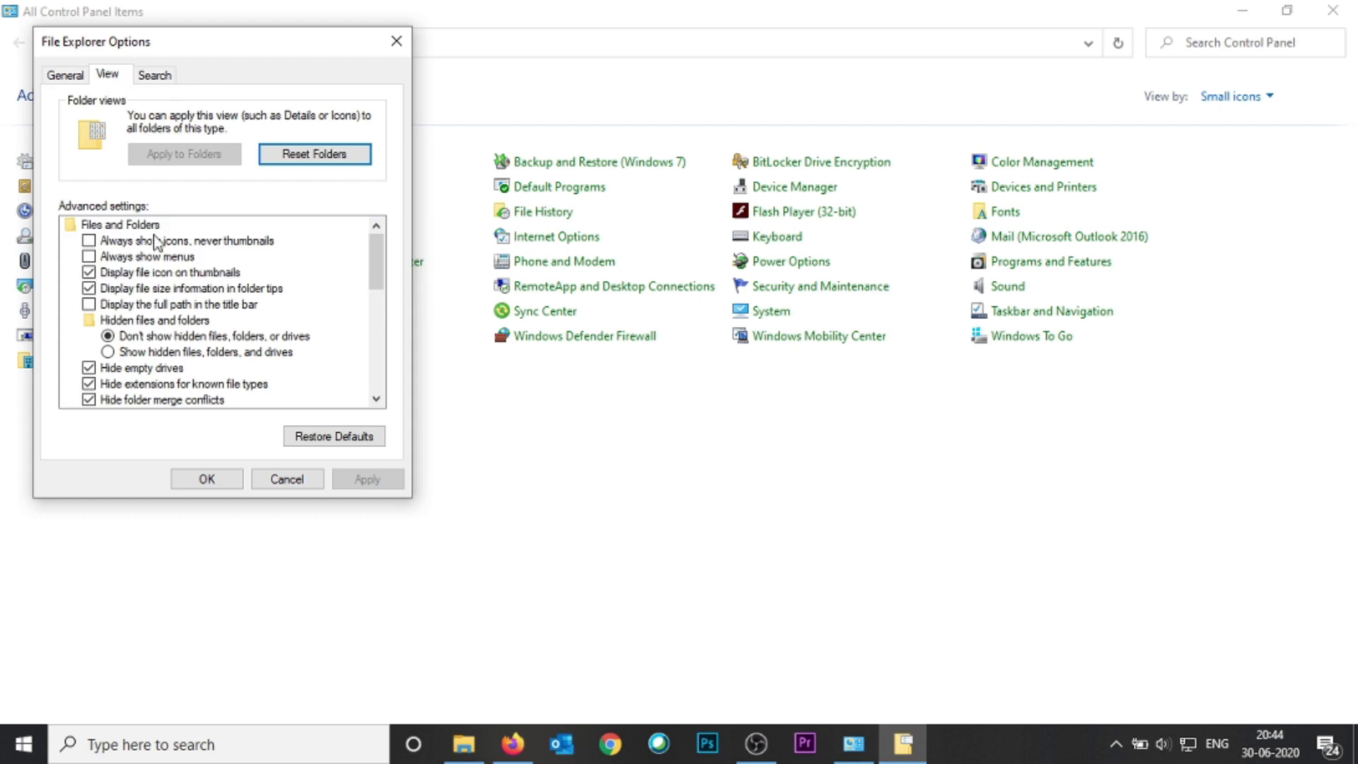
pyautogui.click(108, 352)
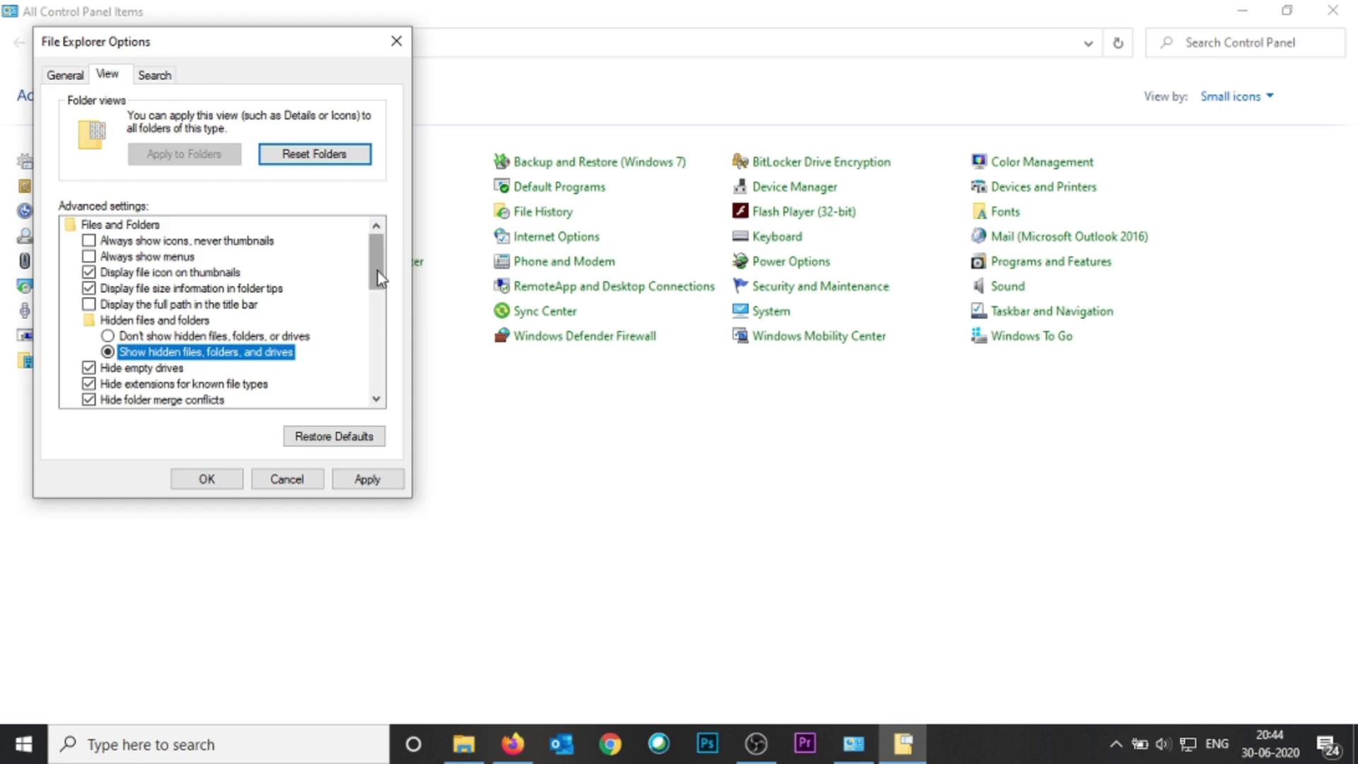
pyautogui.scroll(-2, 379, 278)
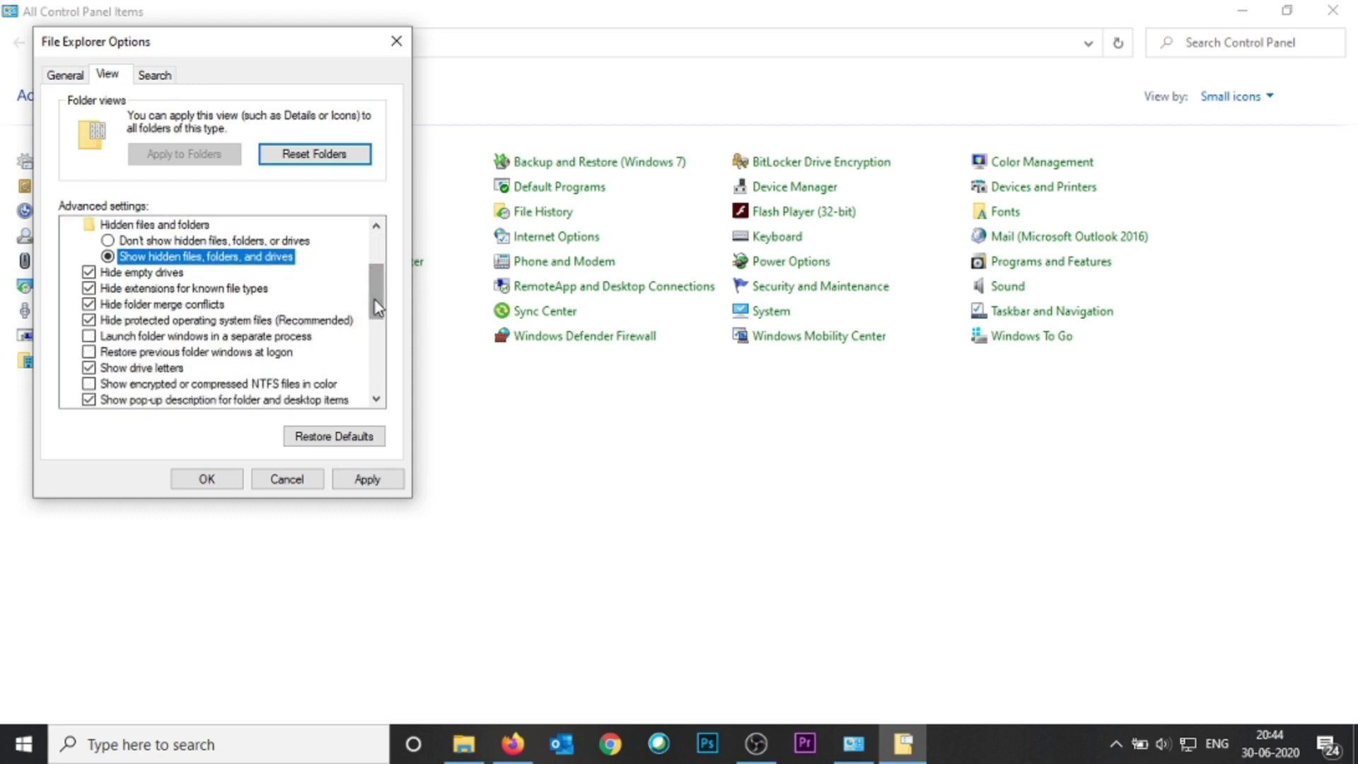
pyautogui.click(89, 321)
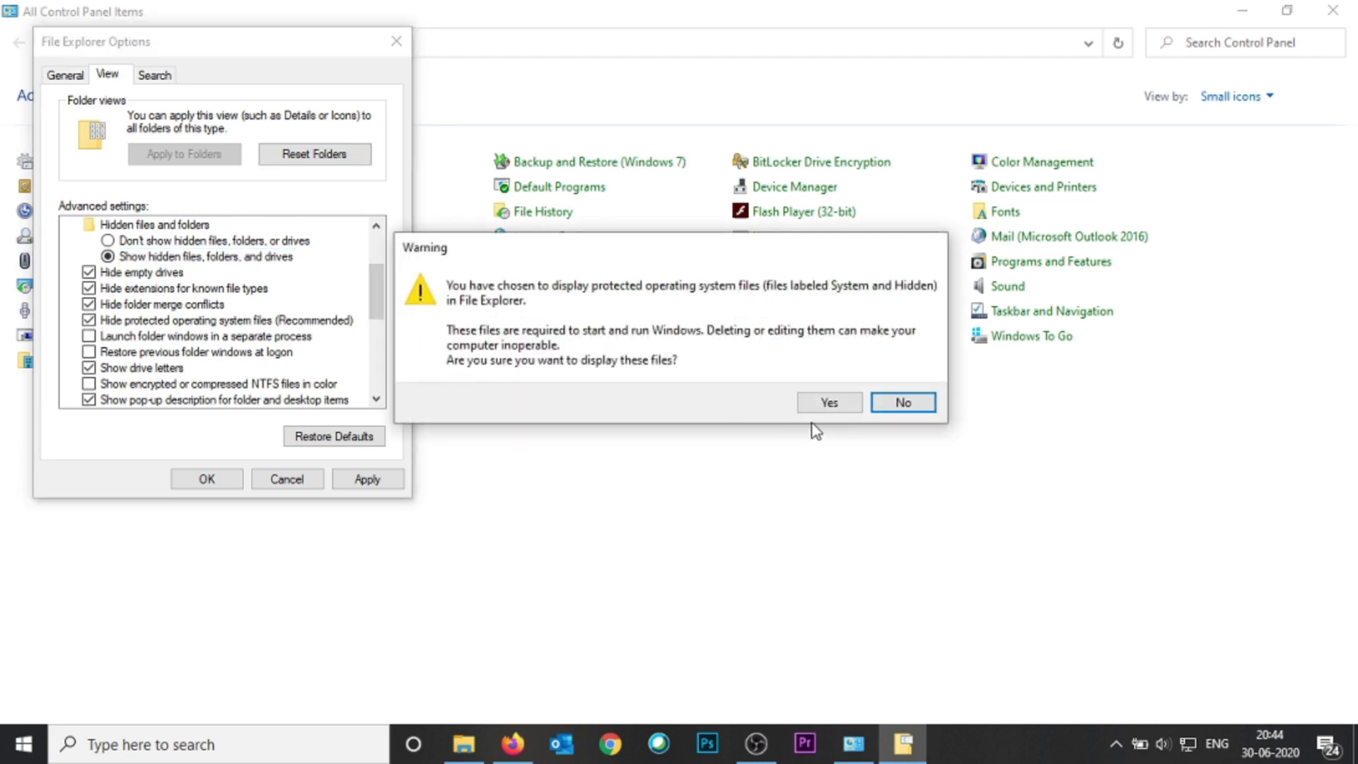
pyautogui.click(830, 404)
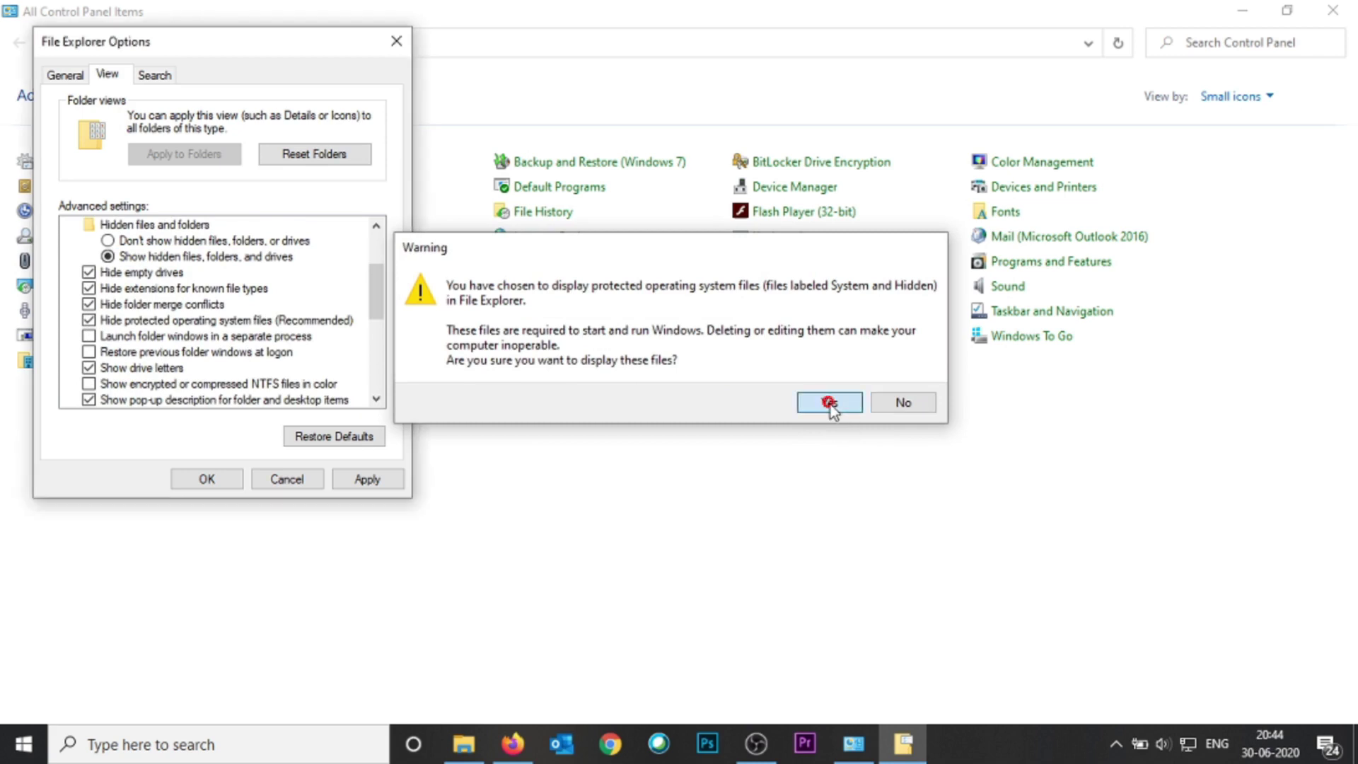
pyautogui.click(368, 480)
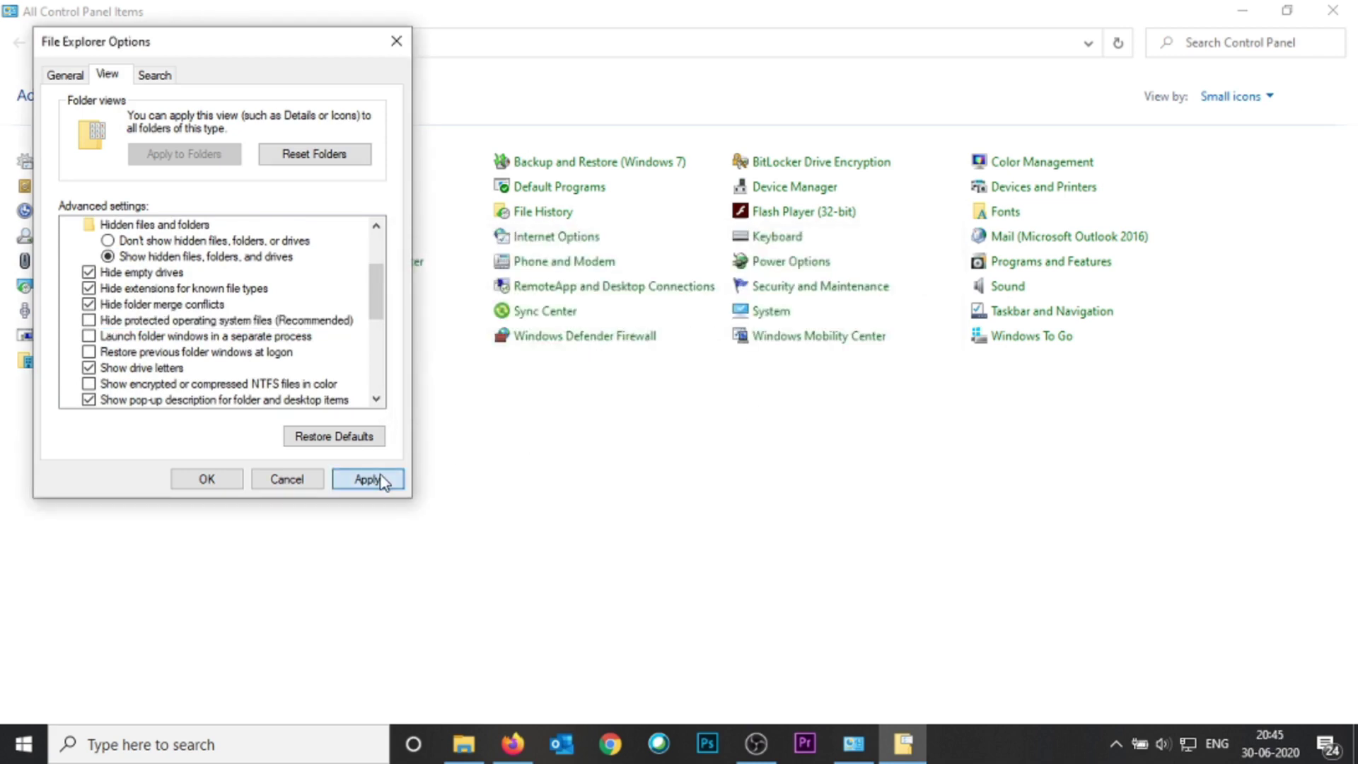
pyautogui.click(204, 484)
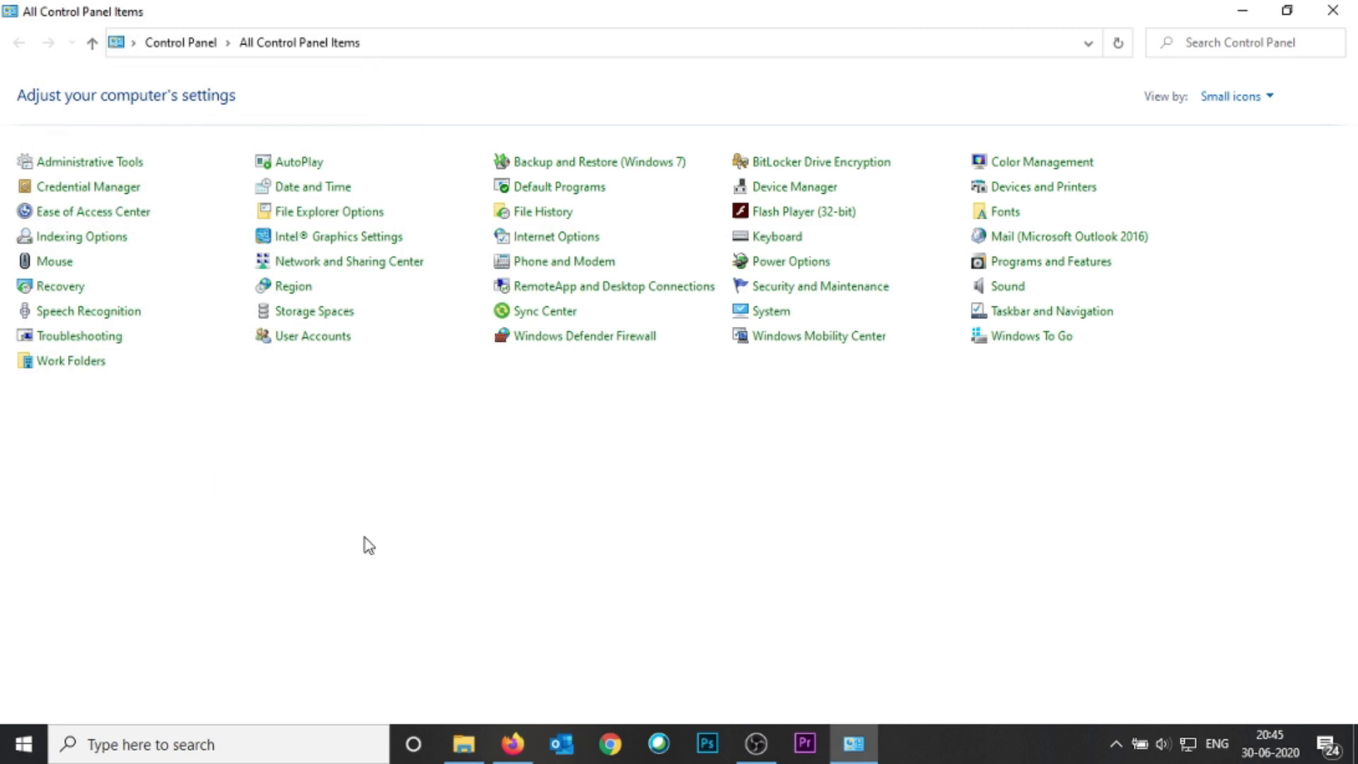
# - Switch to File Explorer and open the personal user profile folder inside Users on the OS (C:) drive
pyautogui.click(453, 744)
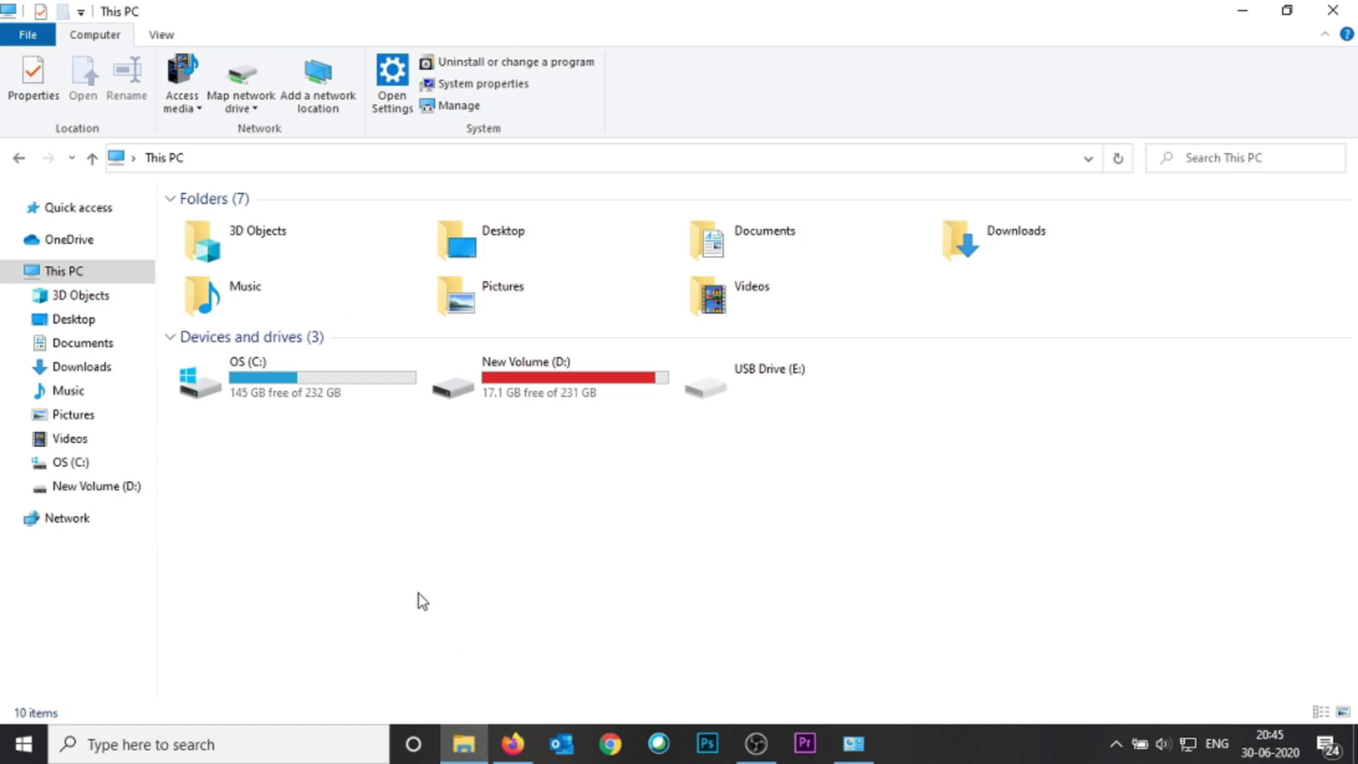
pyautogui.doubleClick(289, 396)
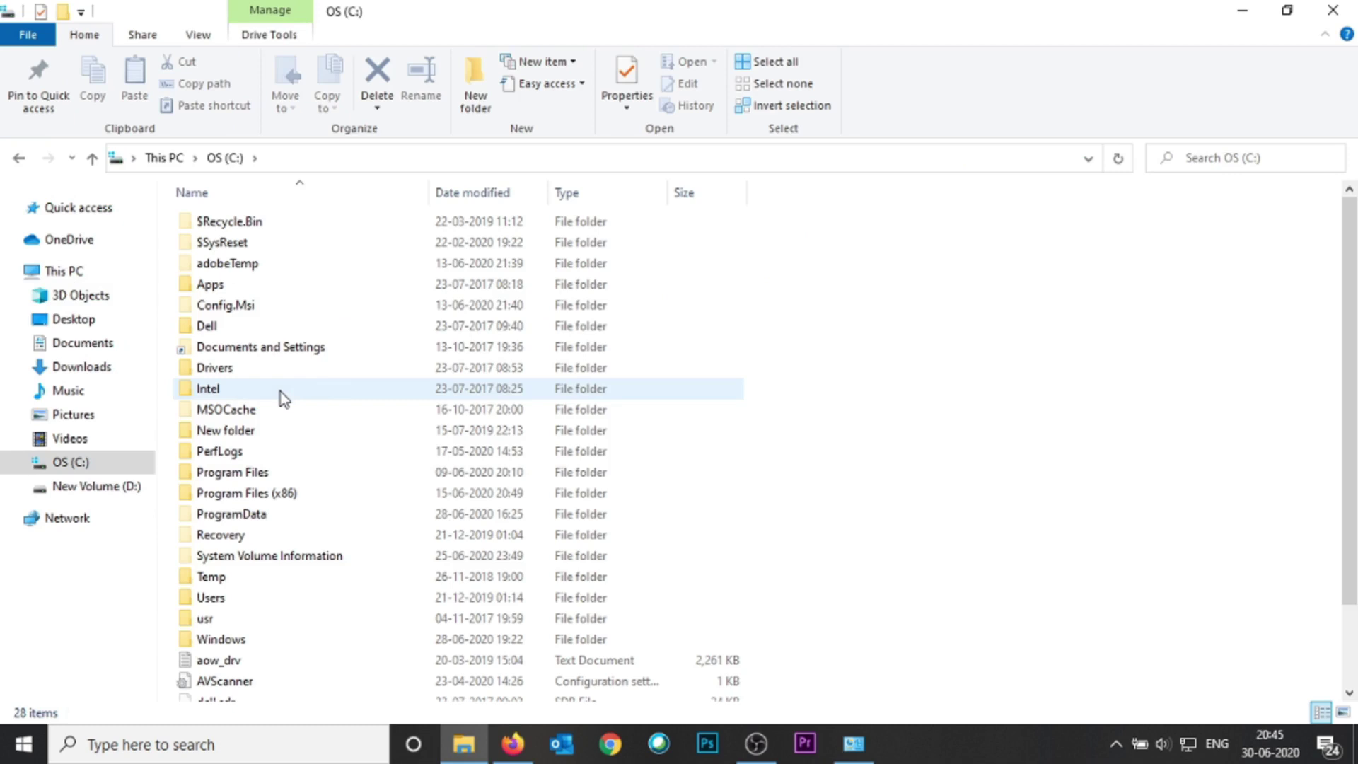
pyautogui.click(280, 473)
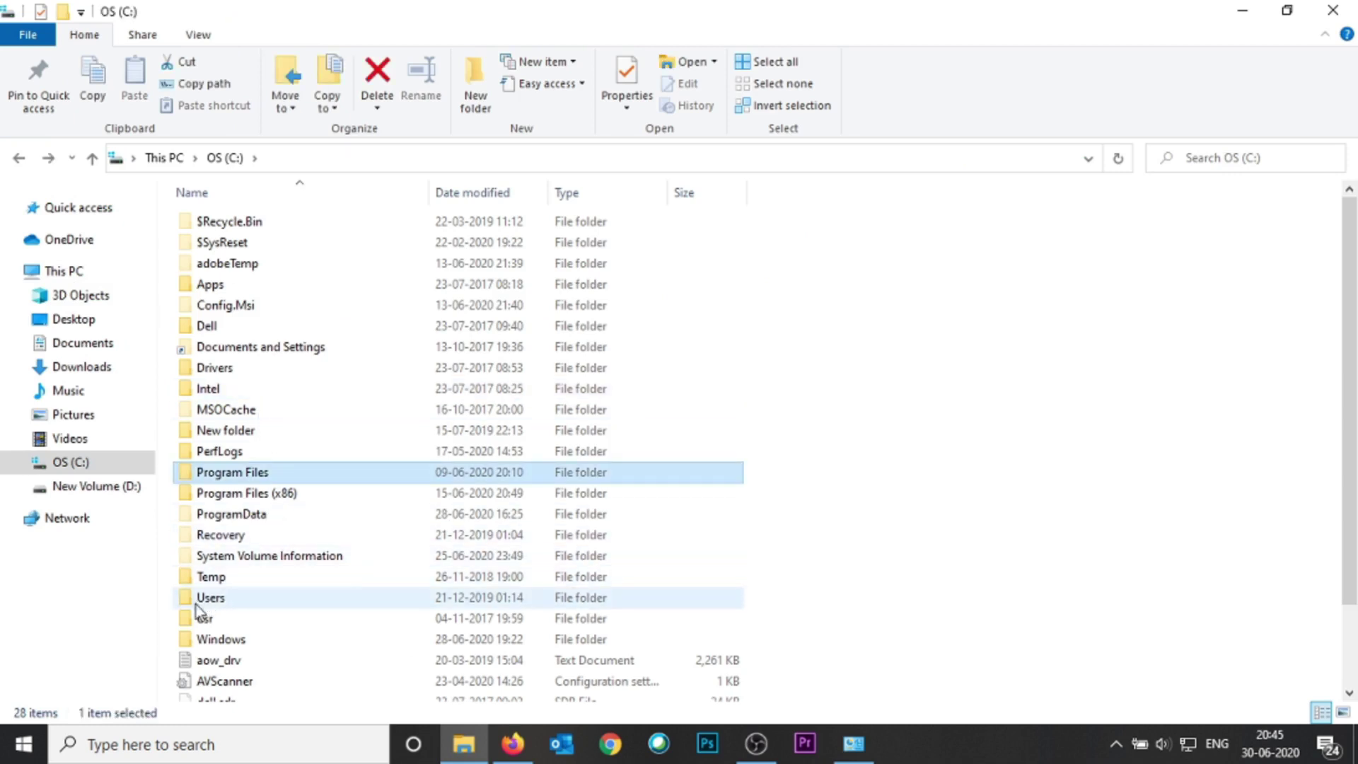
pyautogui.doubleClick(227, 601)
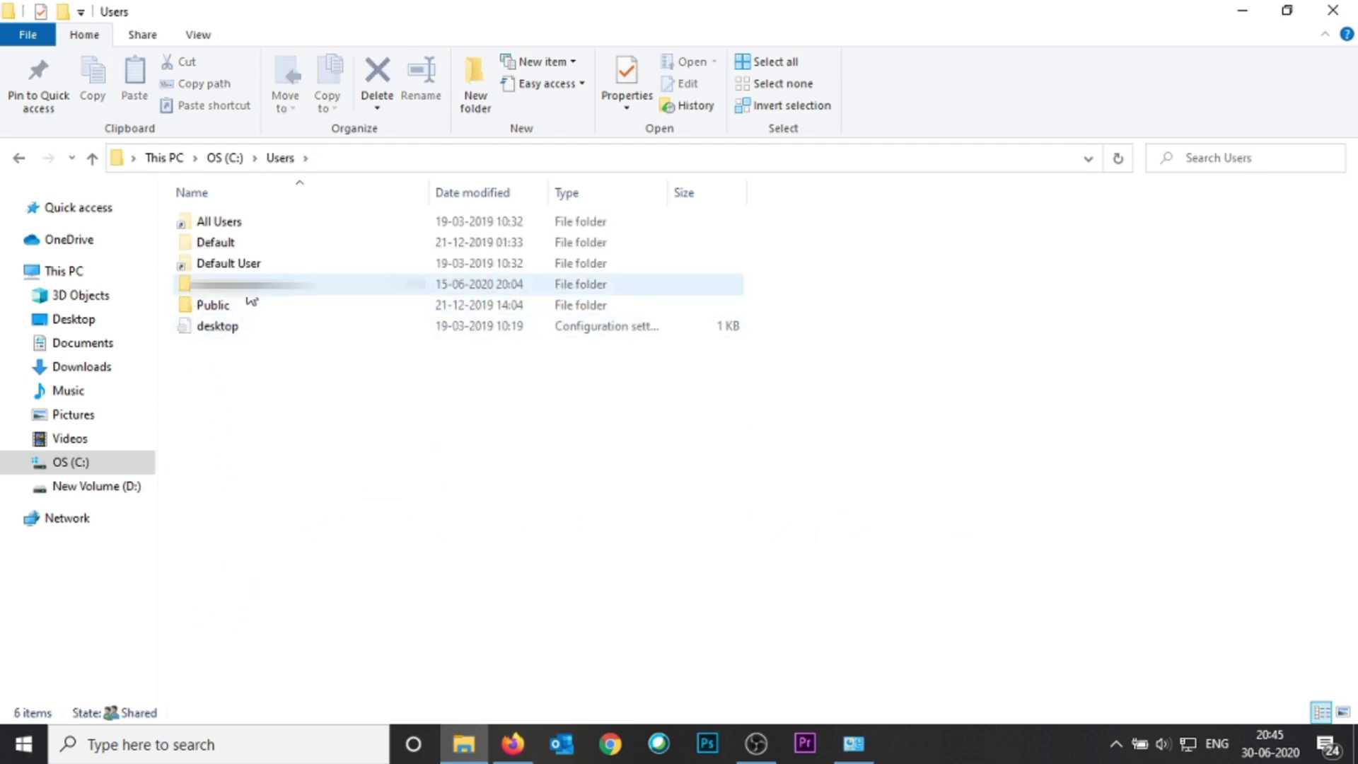
pyautogui.click(273, 289)
pyautogui.doubleClick(274, 295)
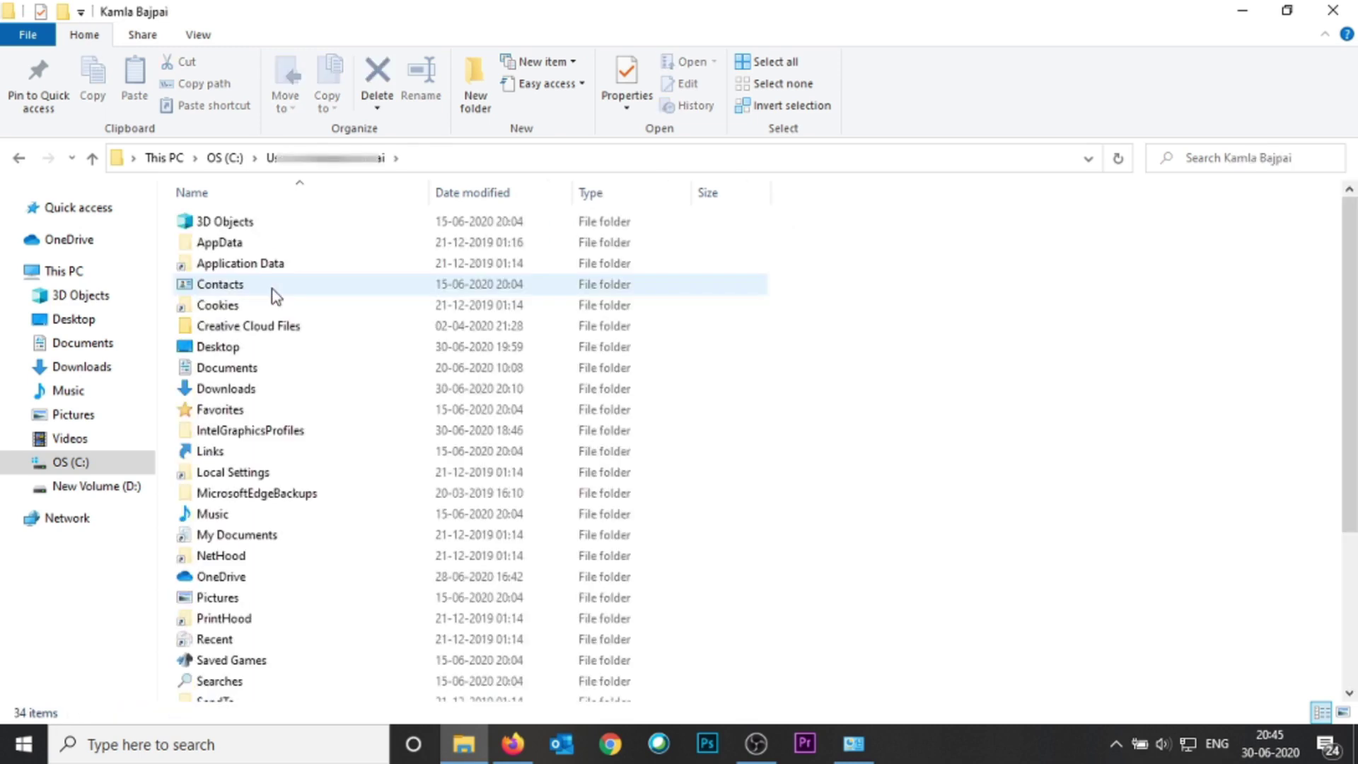
# - Navigate from the user profile folder to AppData > Roaming > Adobe > Common
pyautogui.click(240, 244)
pyautogui.doubleClick(240, 244)
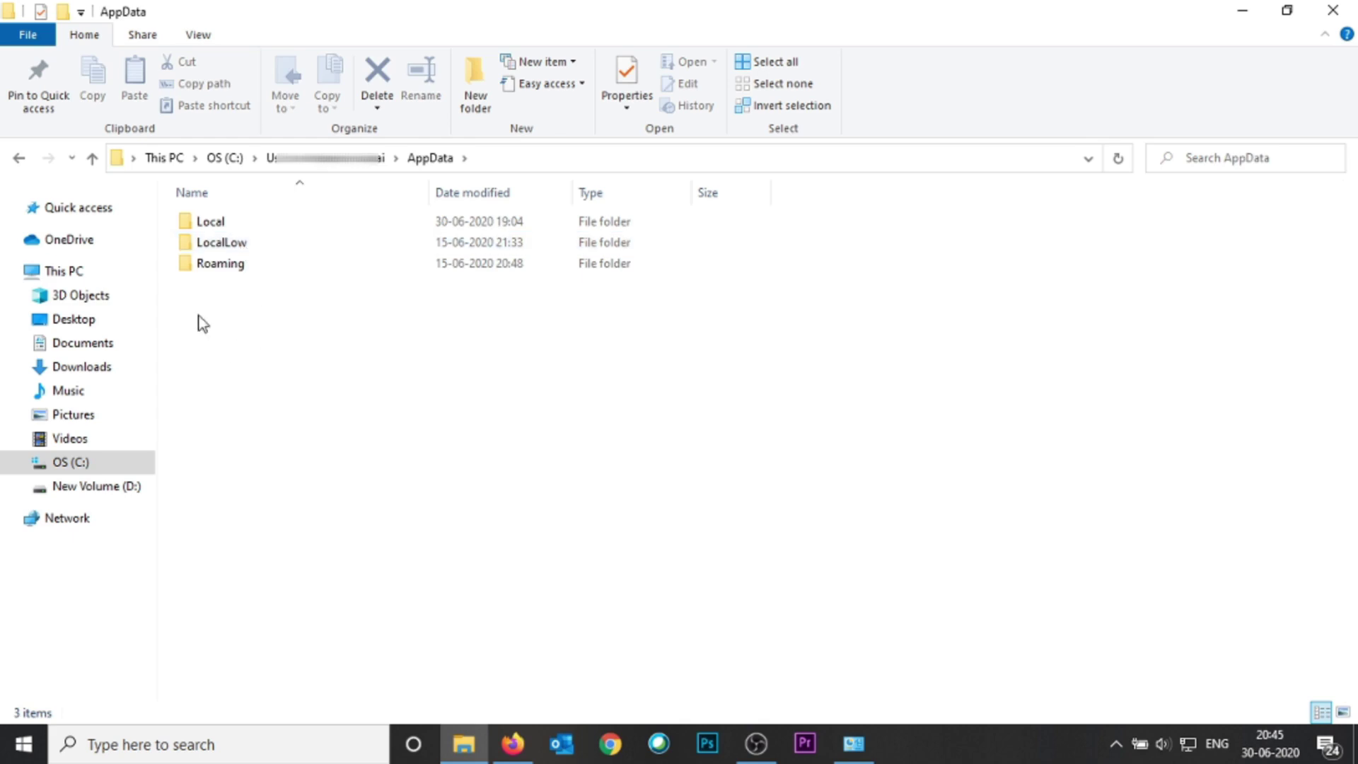
pyautogui.doubleClick(239, 269)
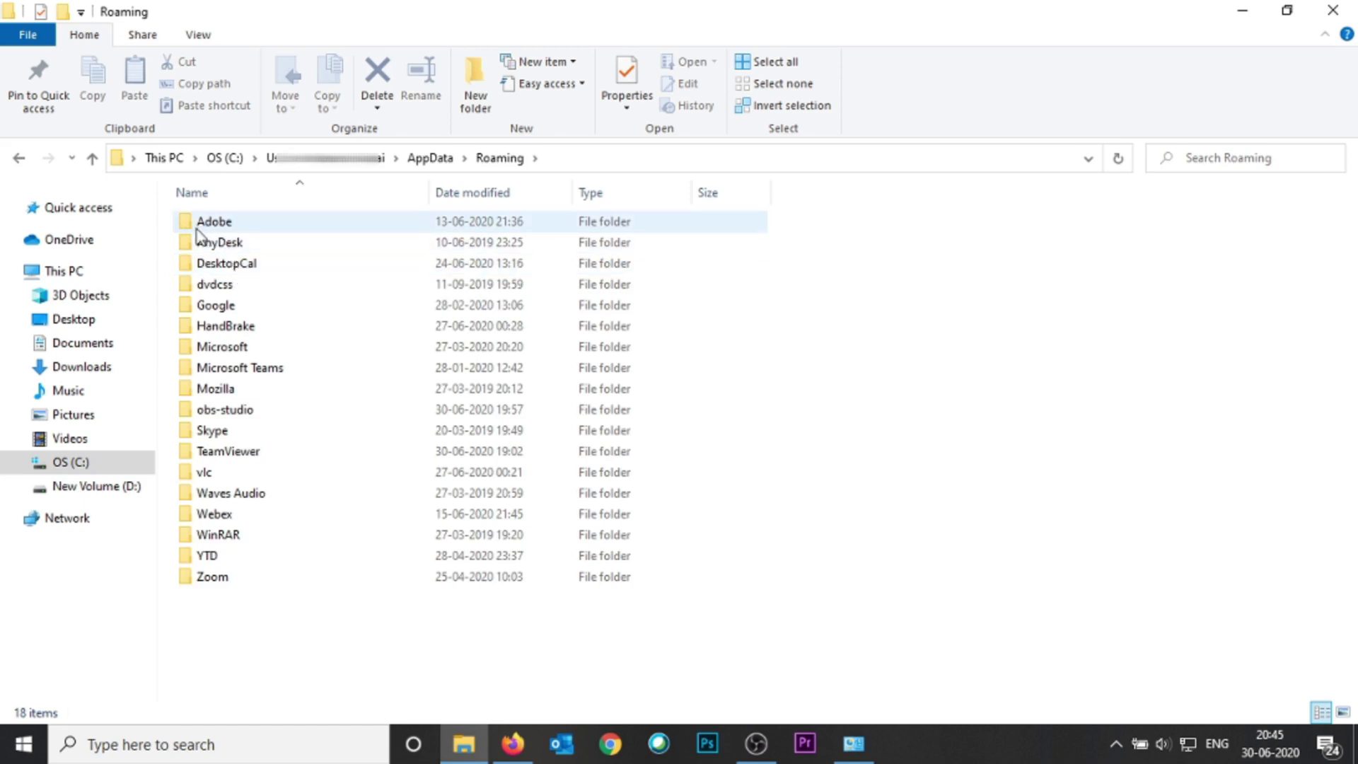
pyautogui.doubleClick(241, 224)
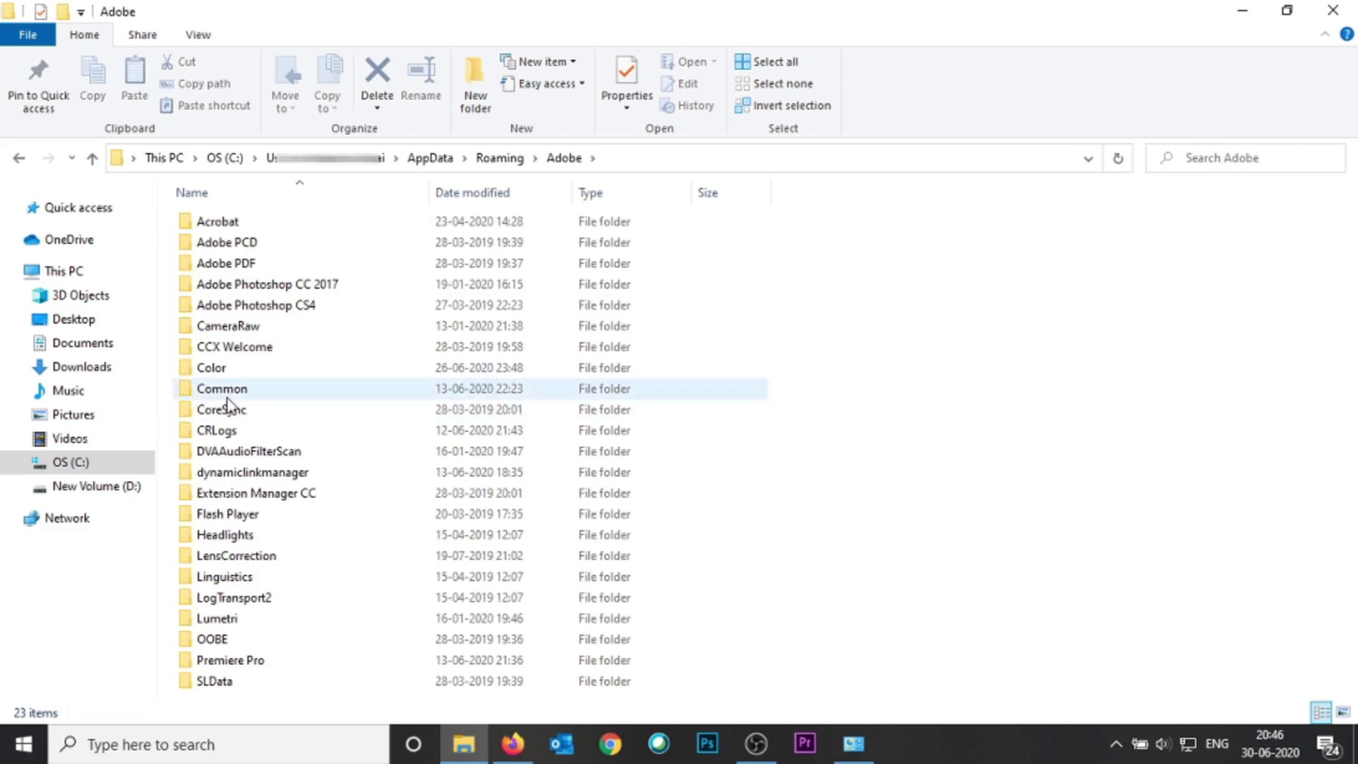
pyautogui.doubleClick(248, 397)
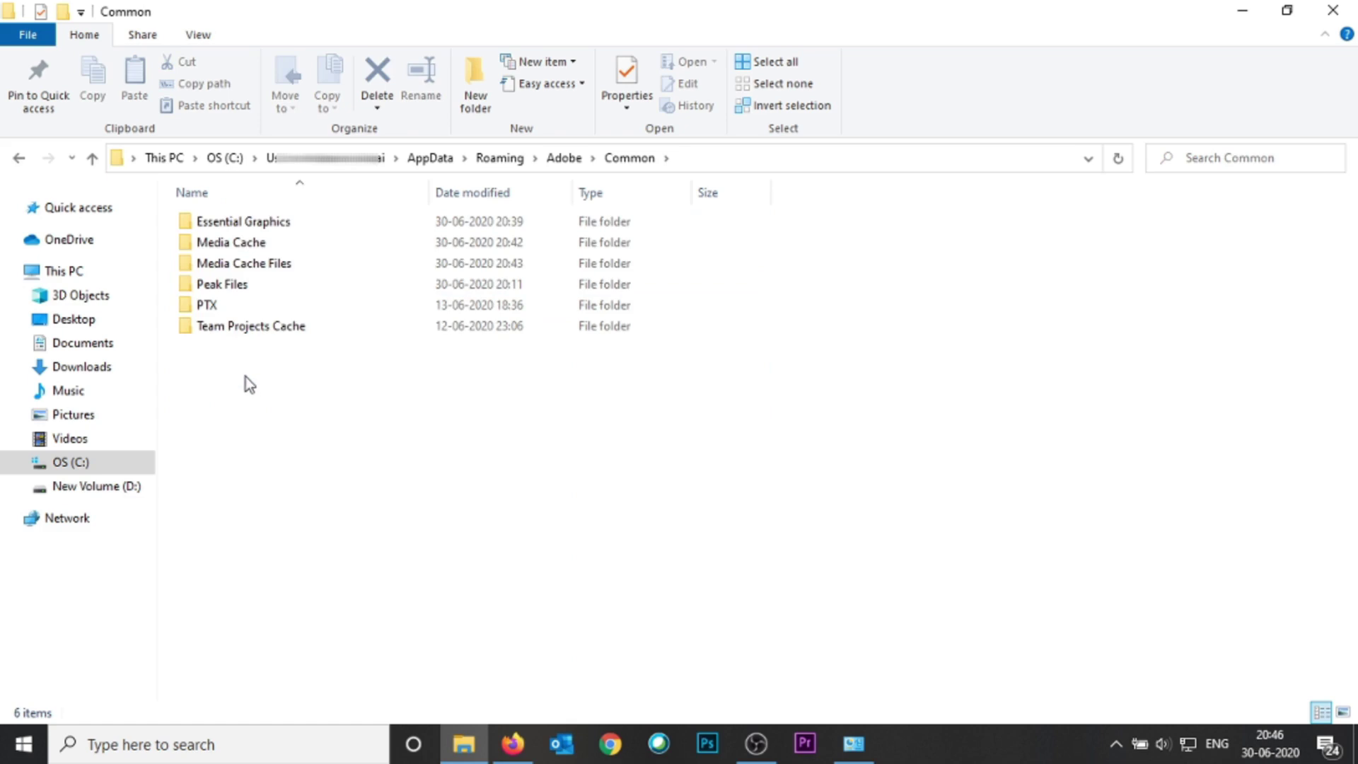
# - Delete all folders and files inside the Essential Graphics folder
pyautogui.doubleClick(235, 224)
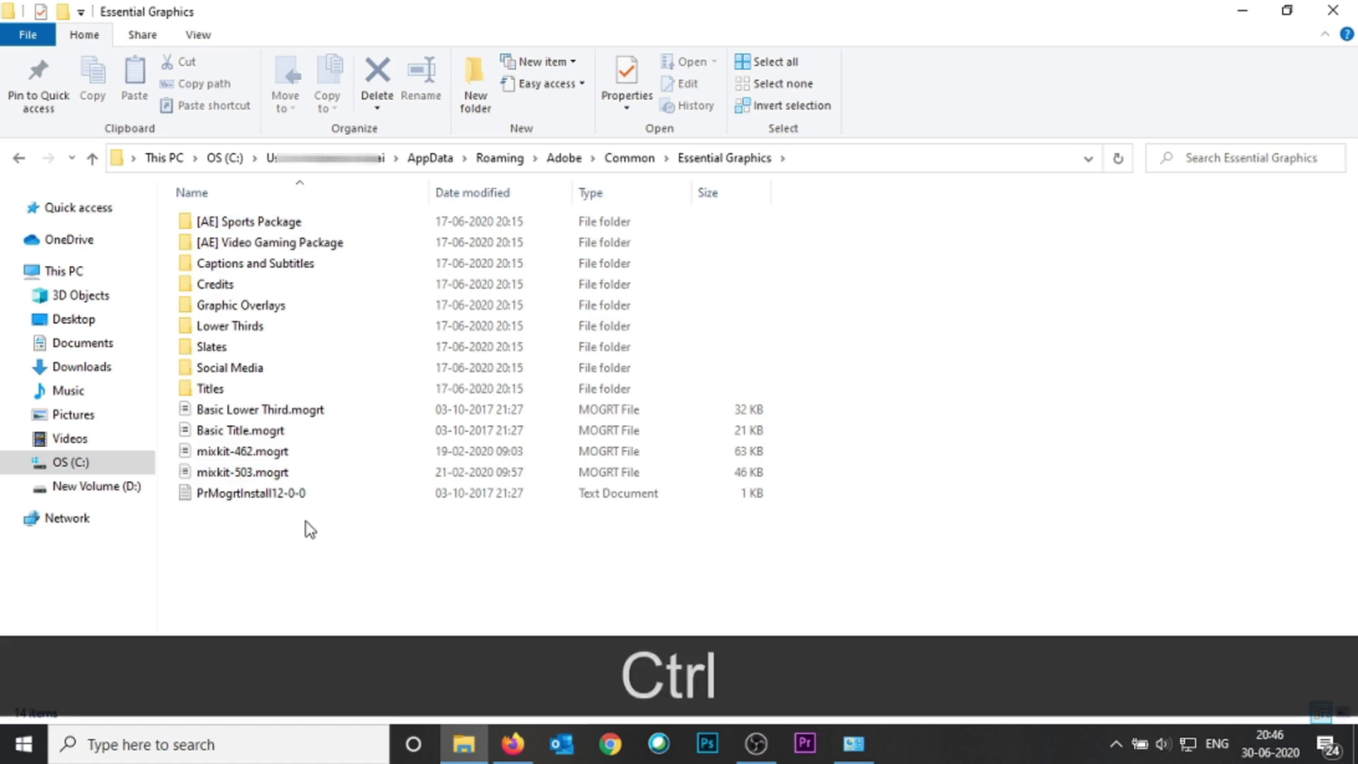
pyautogui.hotkey('ctrl', 'a')
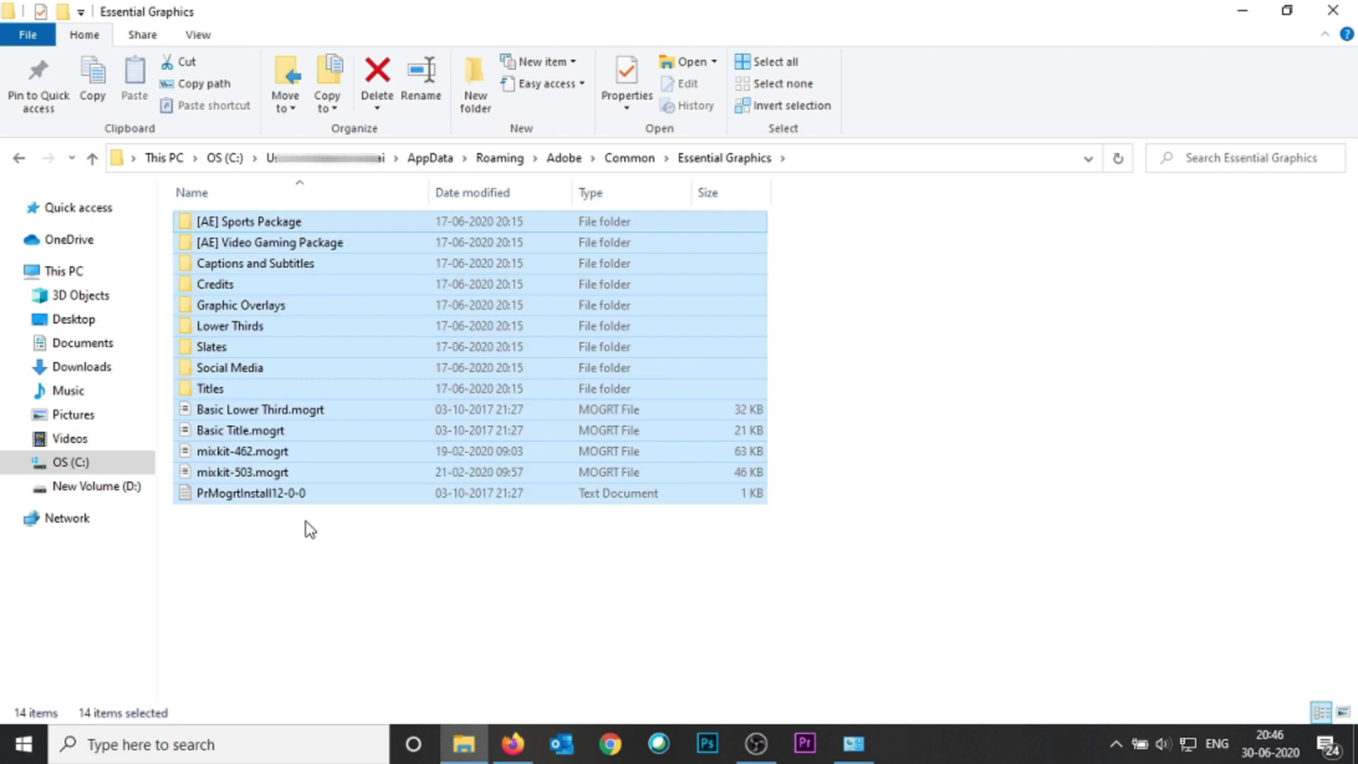
pyautogui.press('Delete')
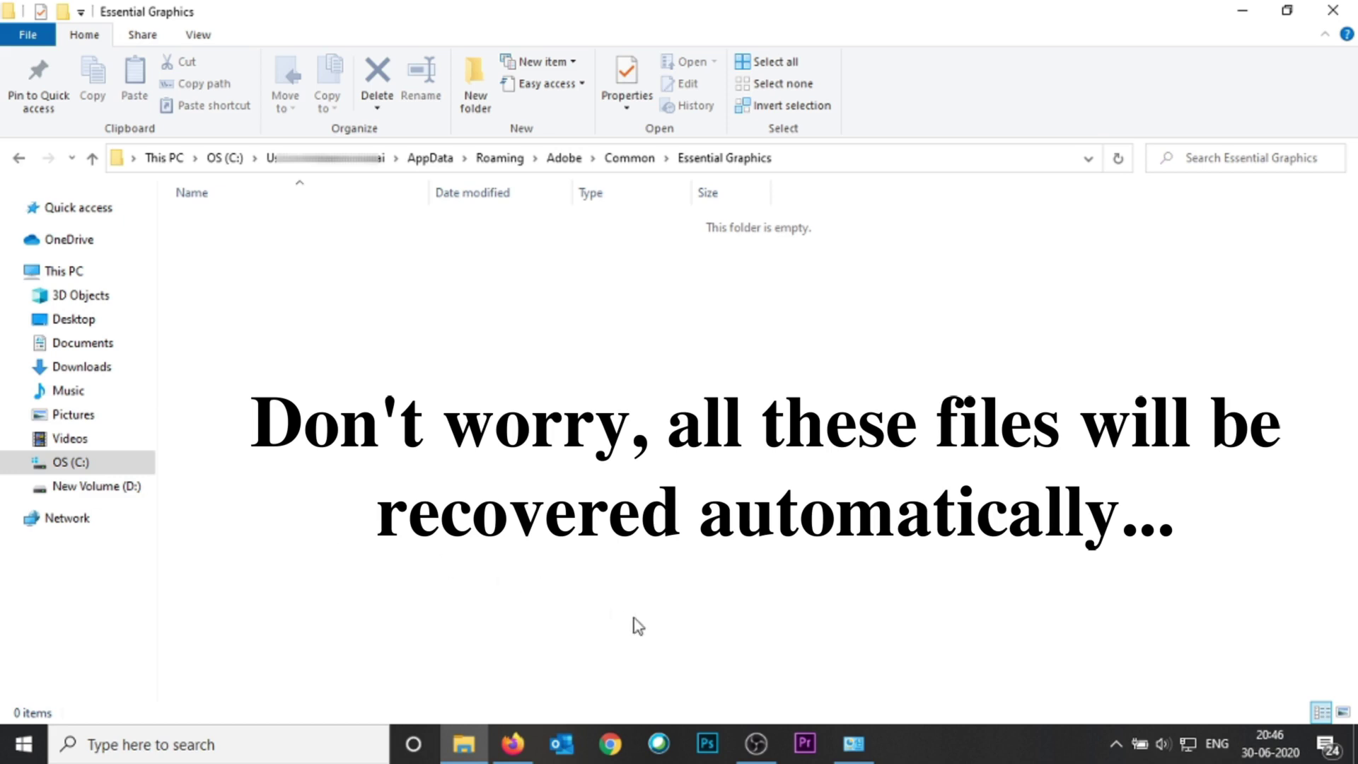
# - Relaunch Premiere Pro and create a new Untitled project with default settings, replacing the existing project file
pyautogui.click(810, 746)
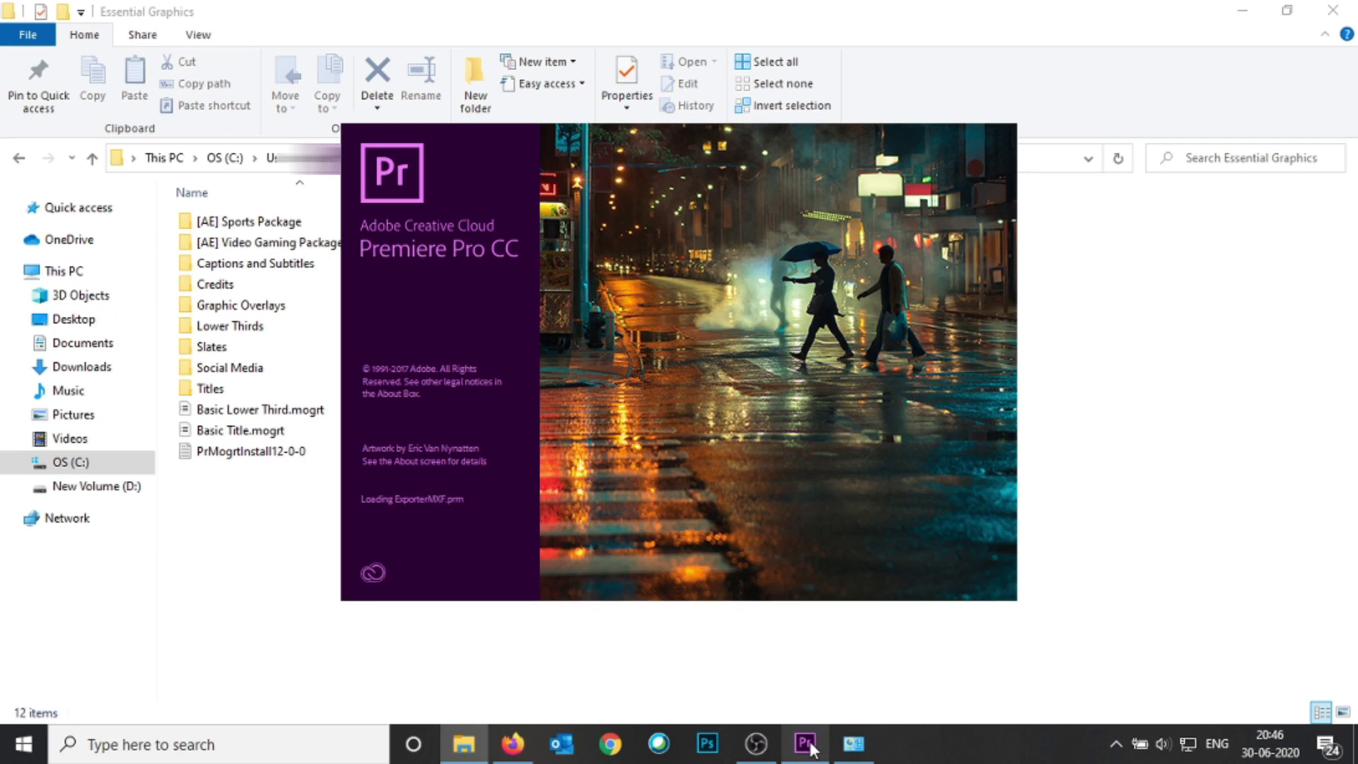
pyautogui.click(236, 543)
pyautogui.moveTo(236, 542); pyautogui.dragTo(244, 224)
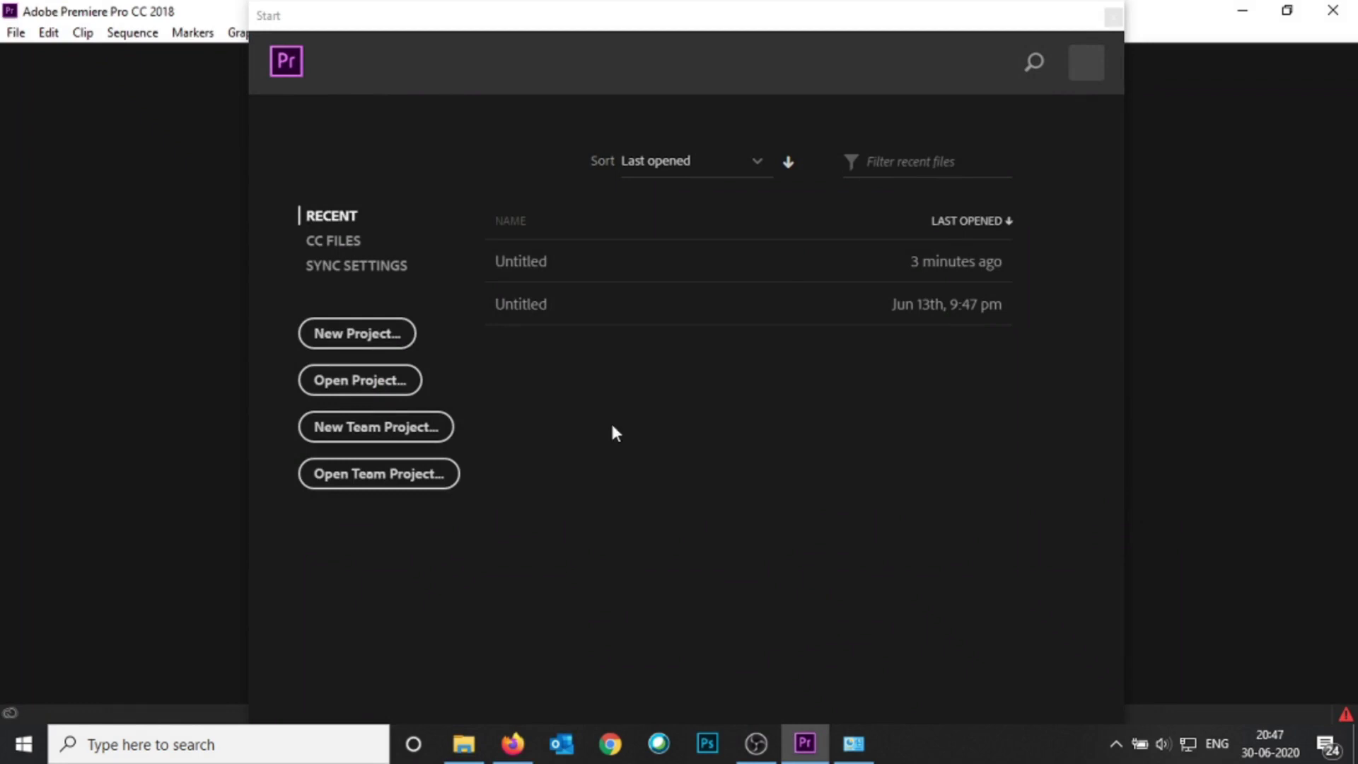
pyautogui.click(390, 333)
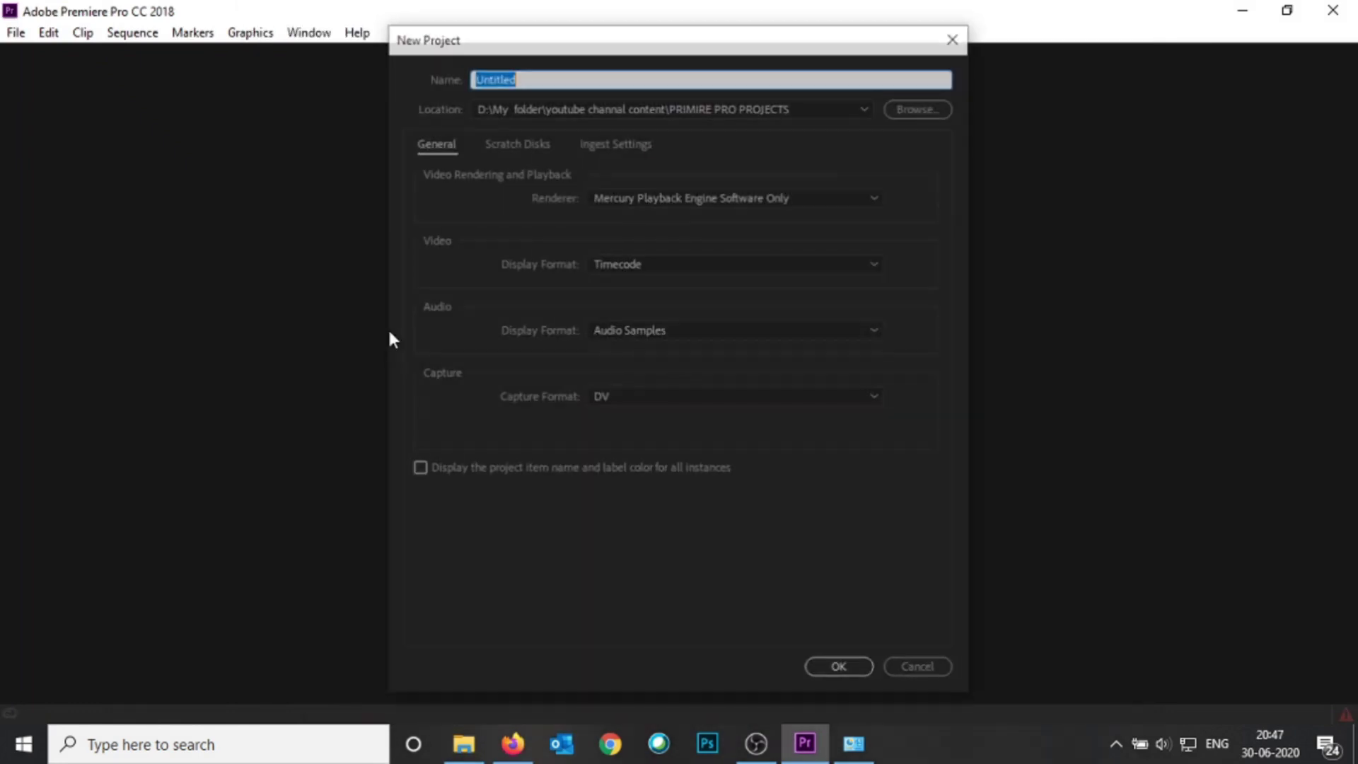
pyautogui.click(827, 672)
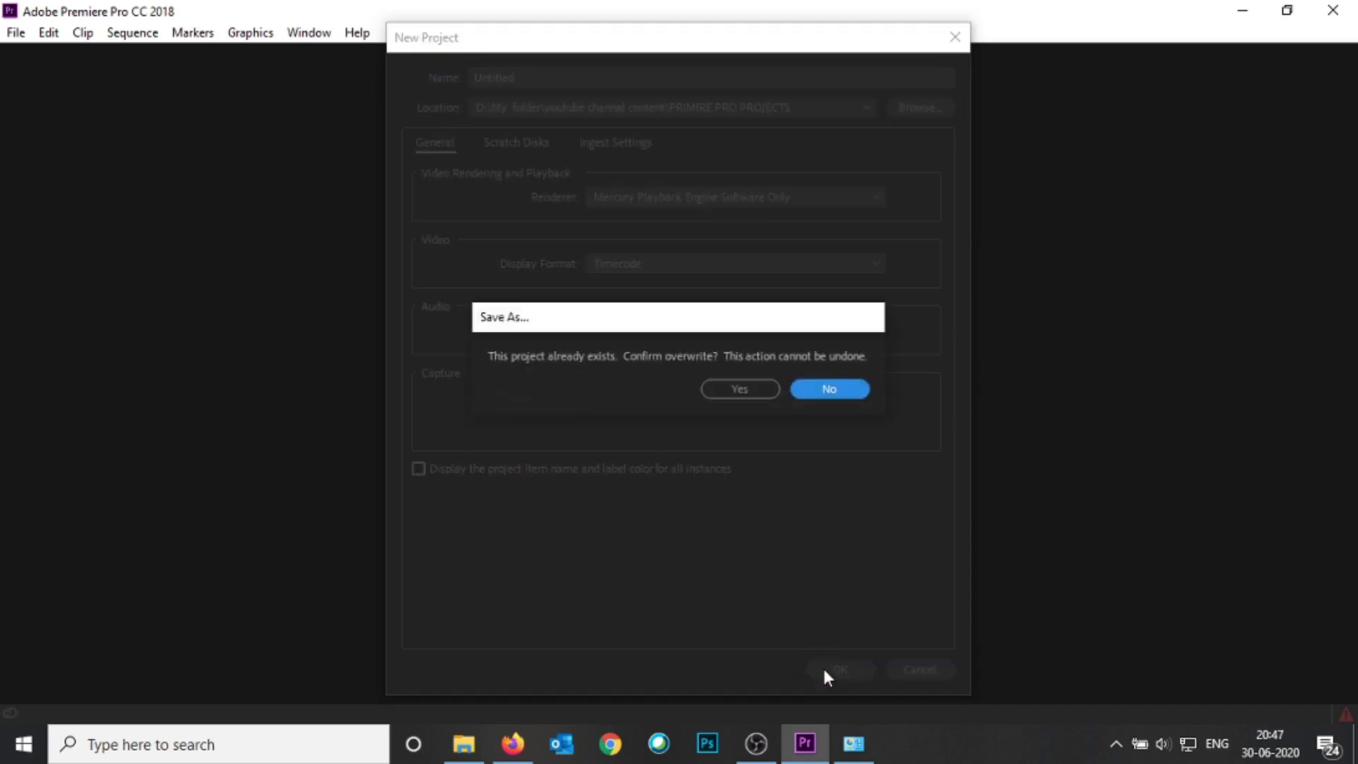
pyautogui.click(749, 394)
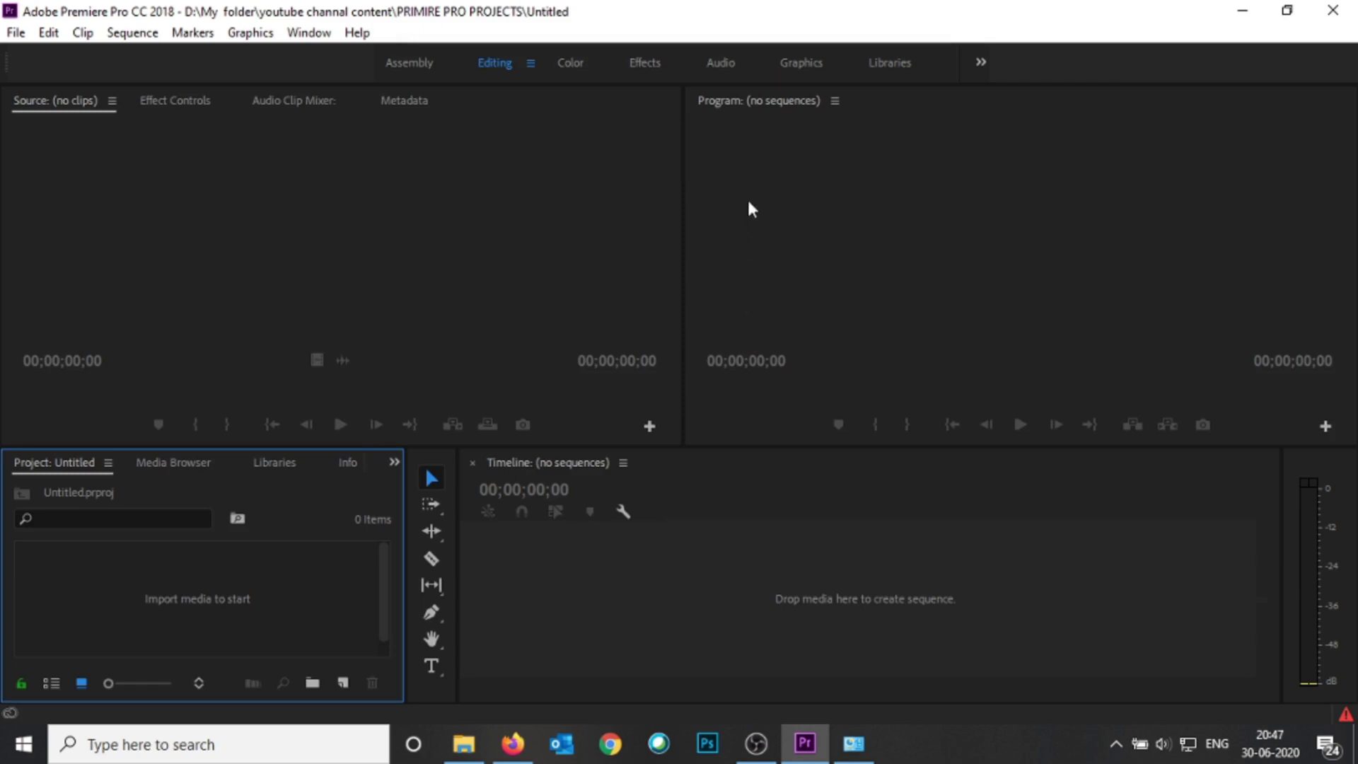
# - Switch to the Graphics workspace and select the templates and folders listed in Essential Graphics to review them
pyautogui.click(806, 60)
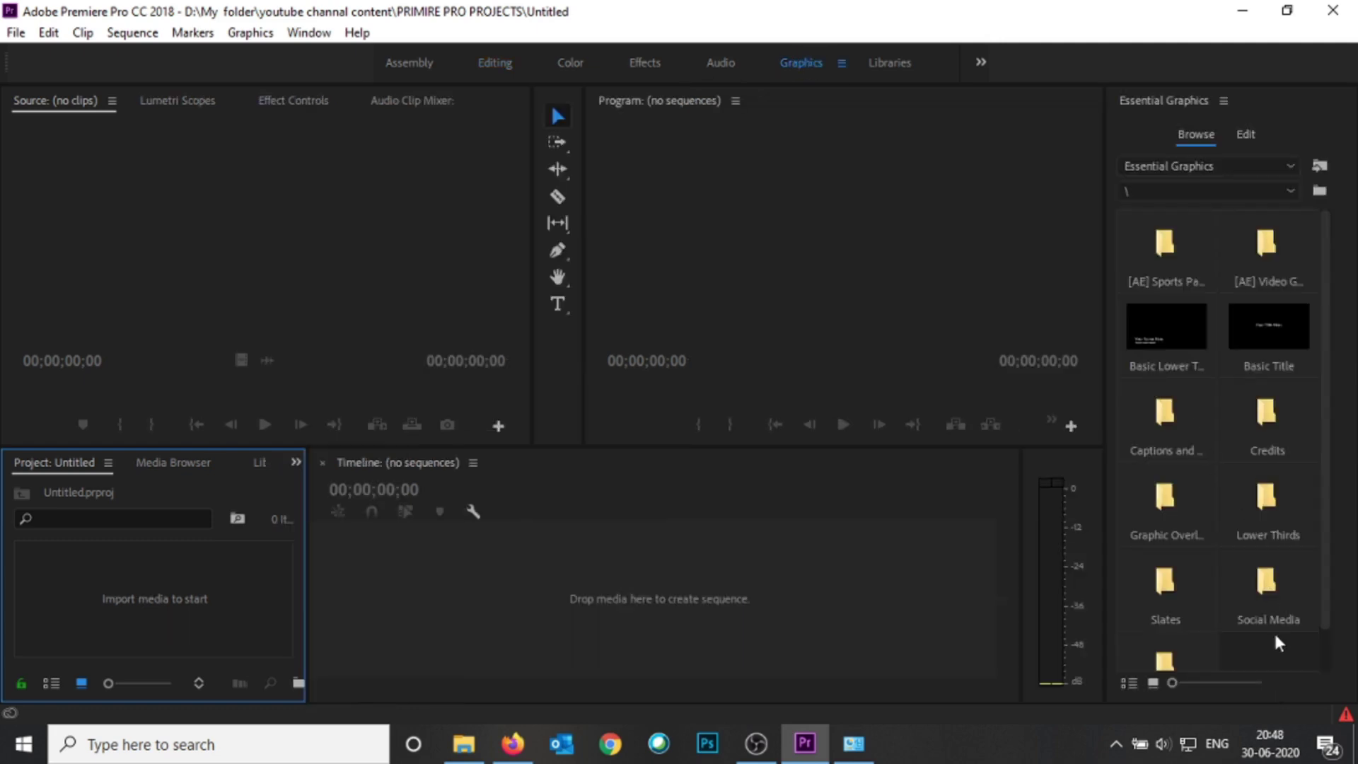
pyautogui.moveTo(1276, 635); pyautogui.dragTo(1156, 227)
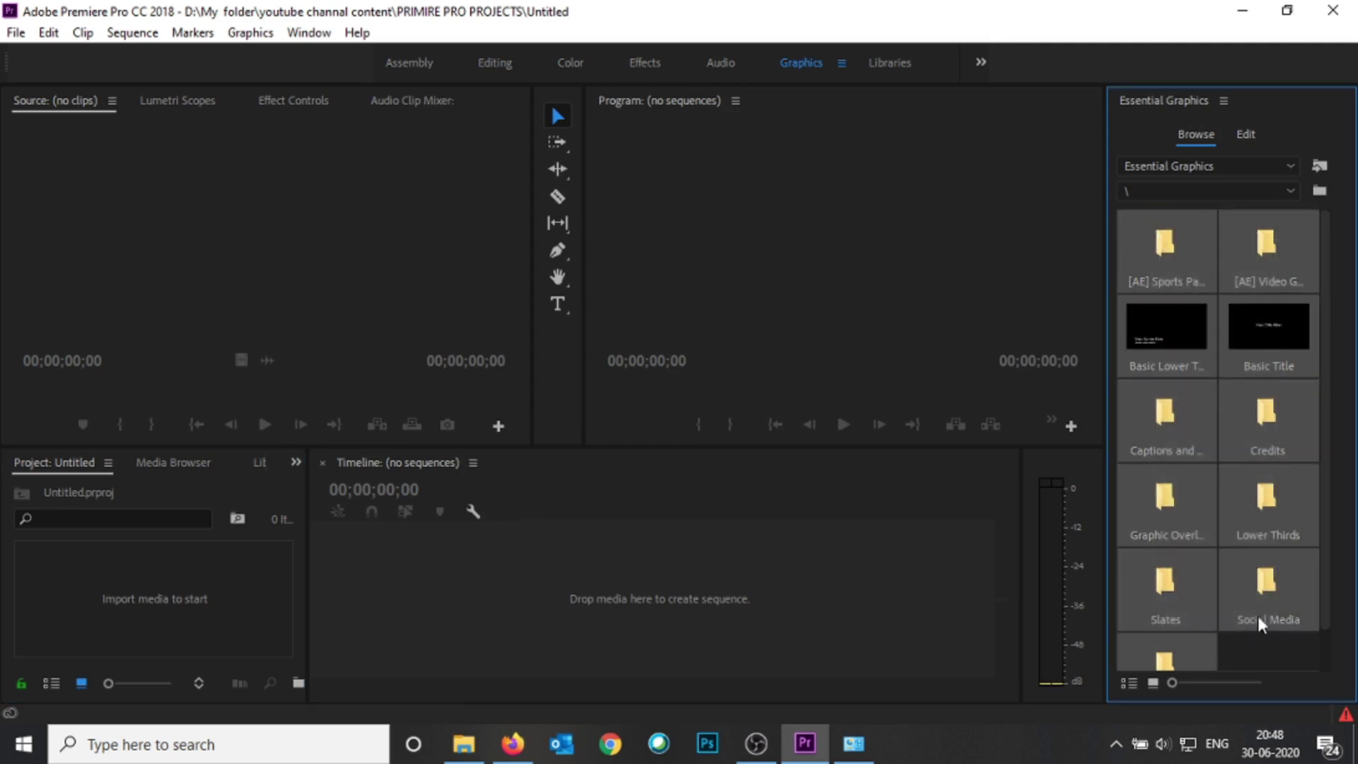
# - Create a new sequence named Sequence 01 in the project using the DV - PAL Standard 48kHz preset
pyautogui.click(1259, 662)
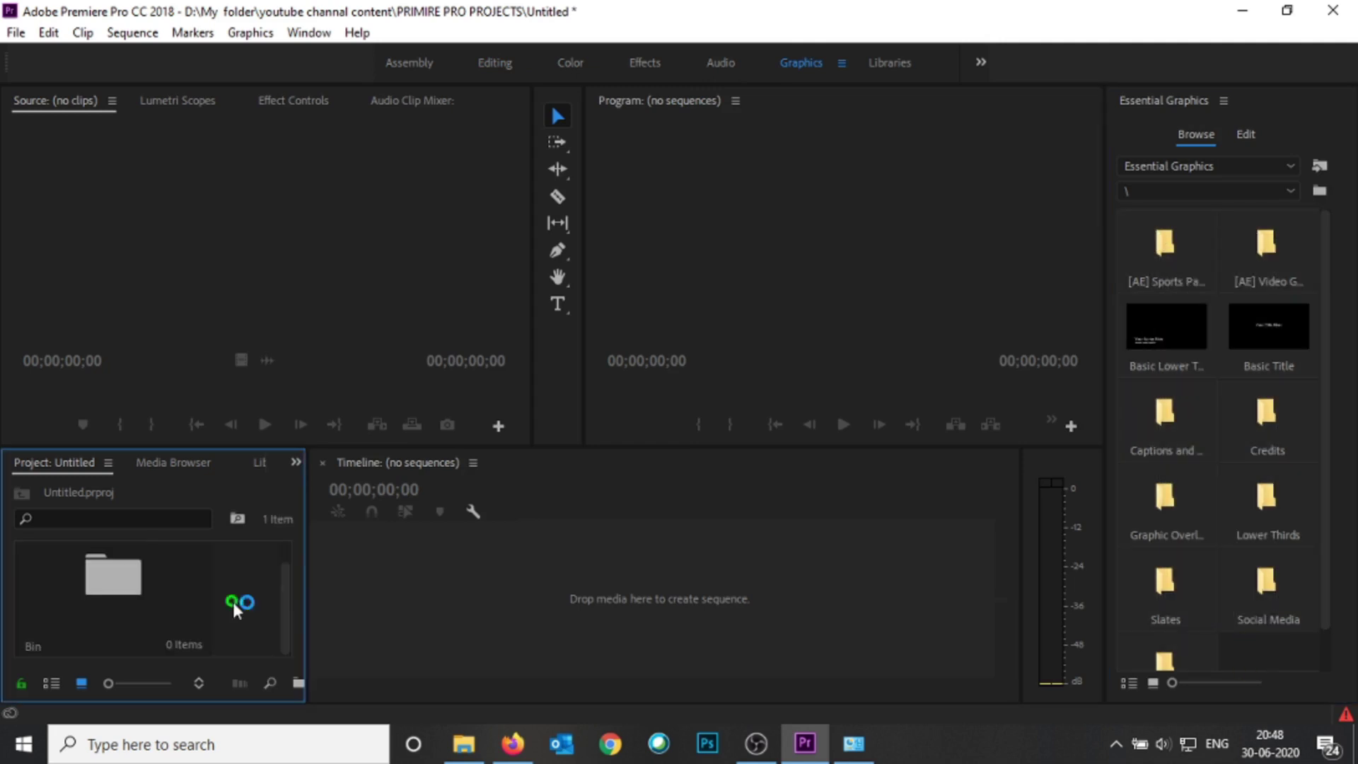
pyautogui.rightClick(234, 603)
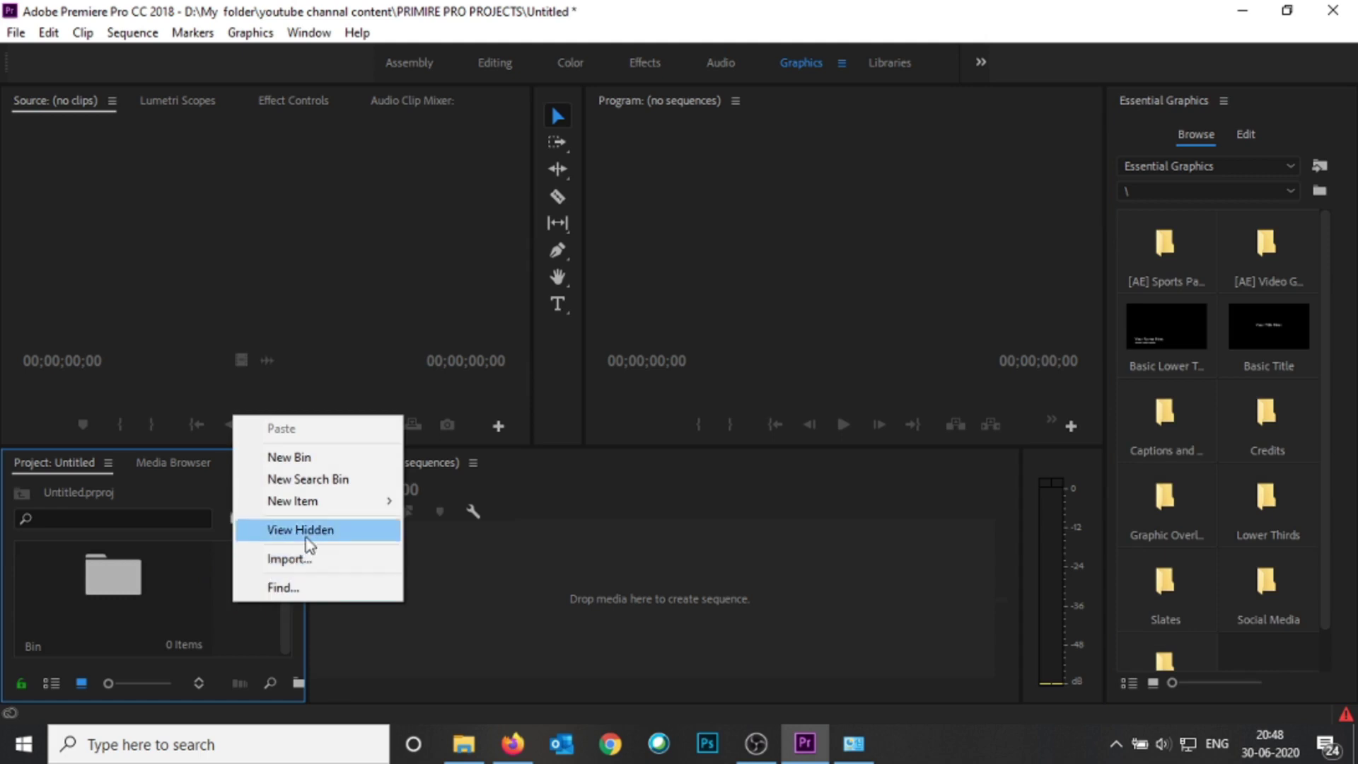
pyautogui.moveTo(358, 508)
pyautogui.click(439, 503)
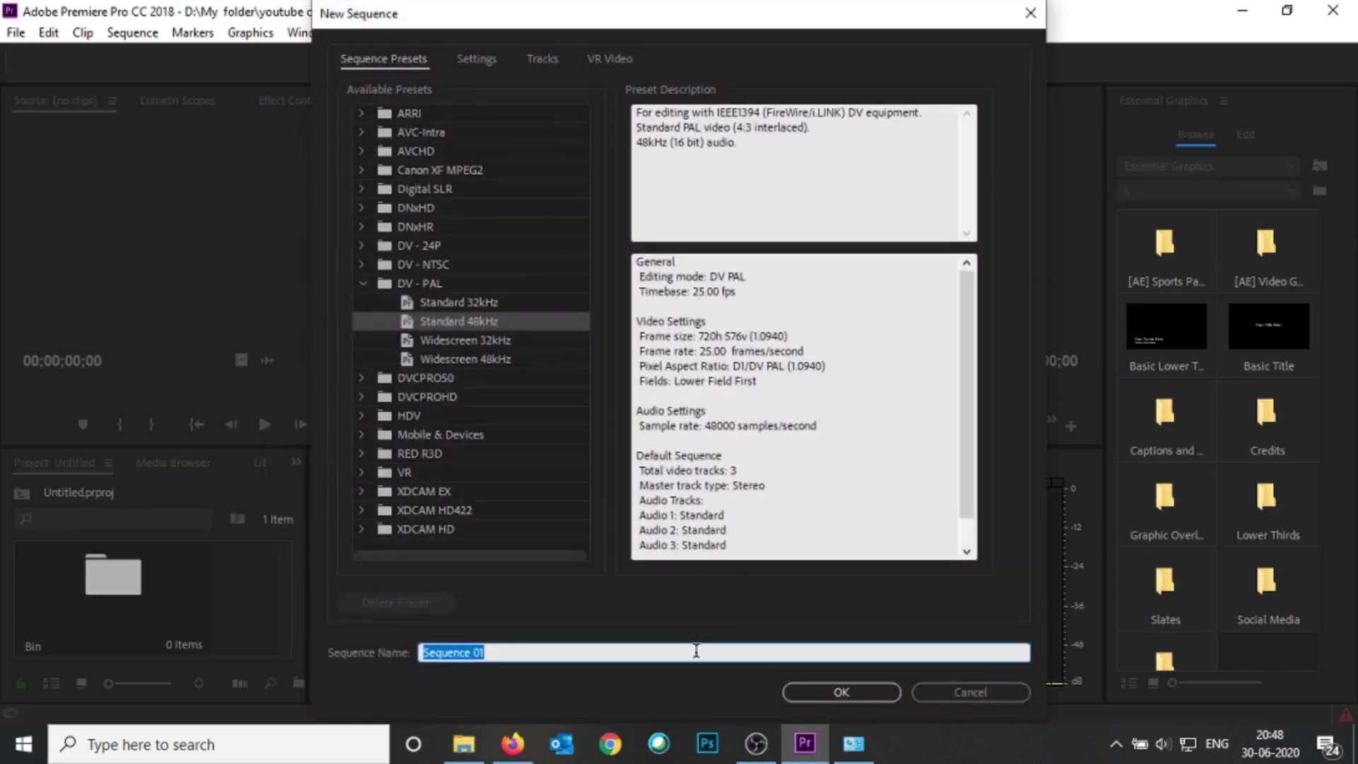
pyautogui.click(809, 690)
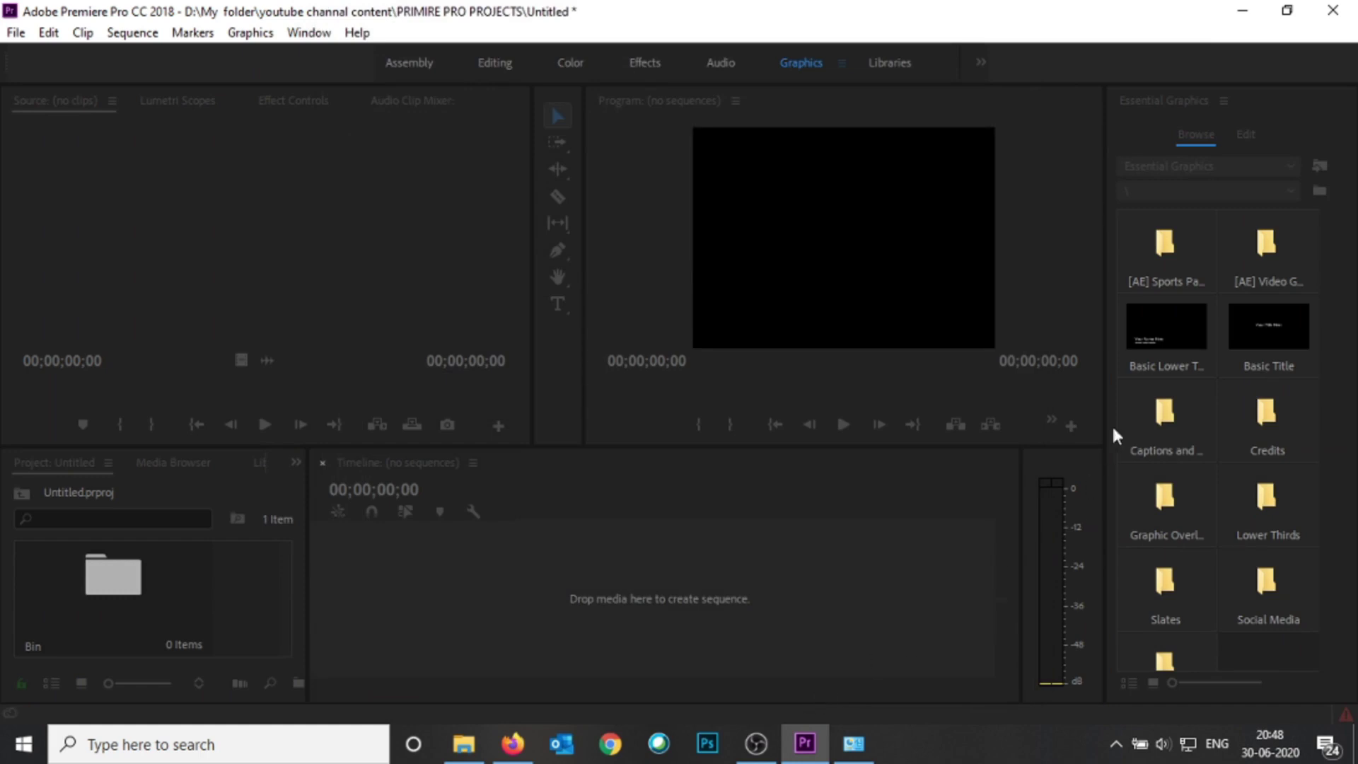
# - Place the Basic Lower Third template at the start of track V1, dismissing font resolution, and select its clip, keeping the Graphics workspace active
pyautogui.click(1175, 335)
pyautogui.moveTo(838, 577); pyautogui.dragTo(555, 587)
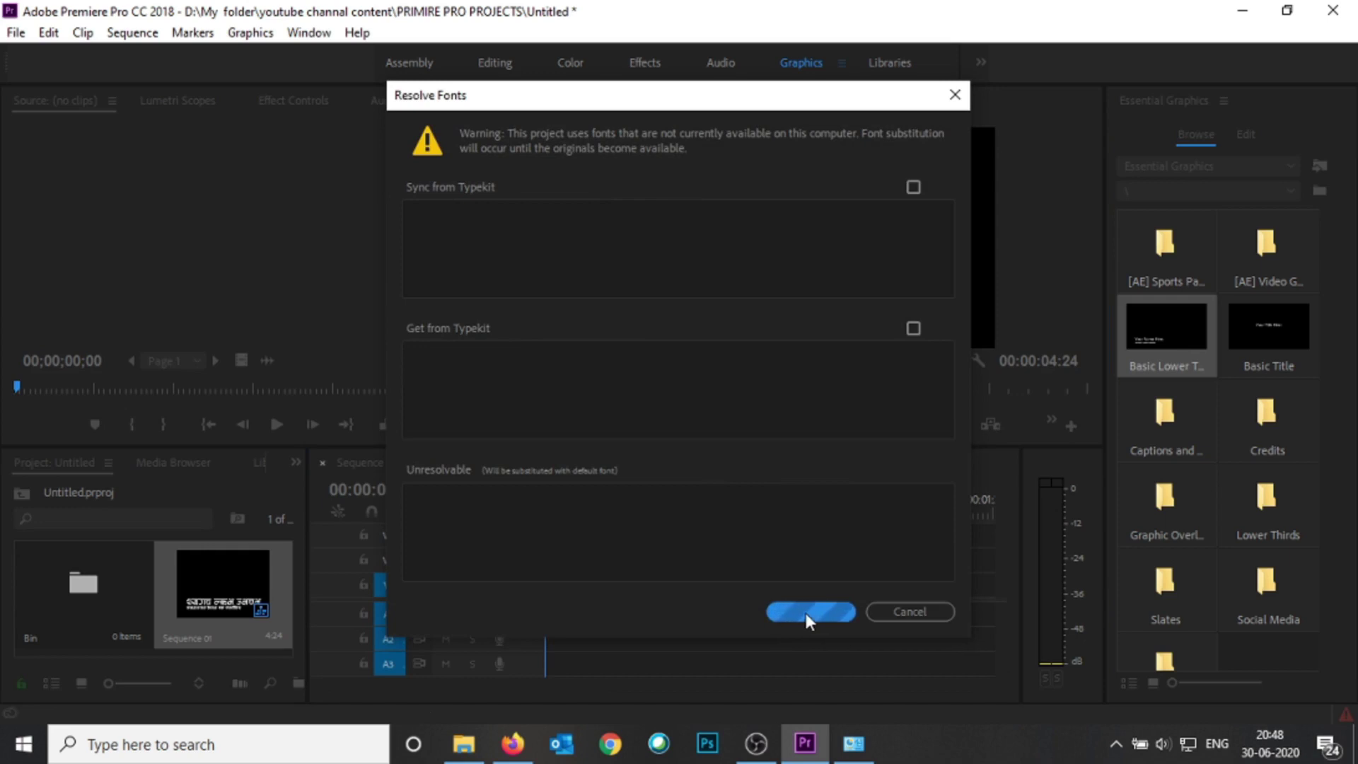
pyautogui.click(902, 607)
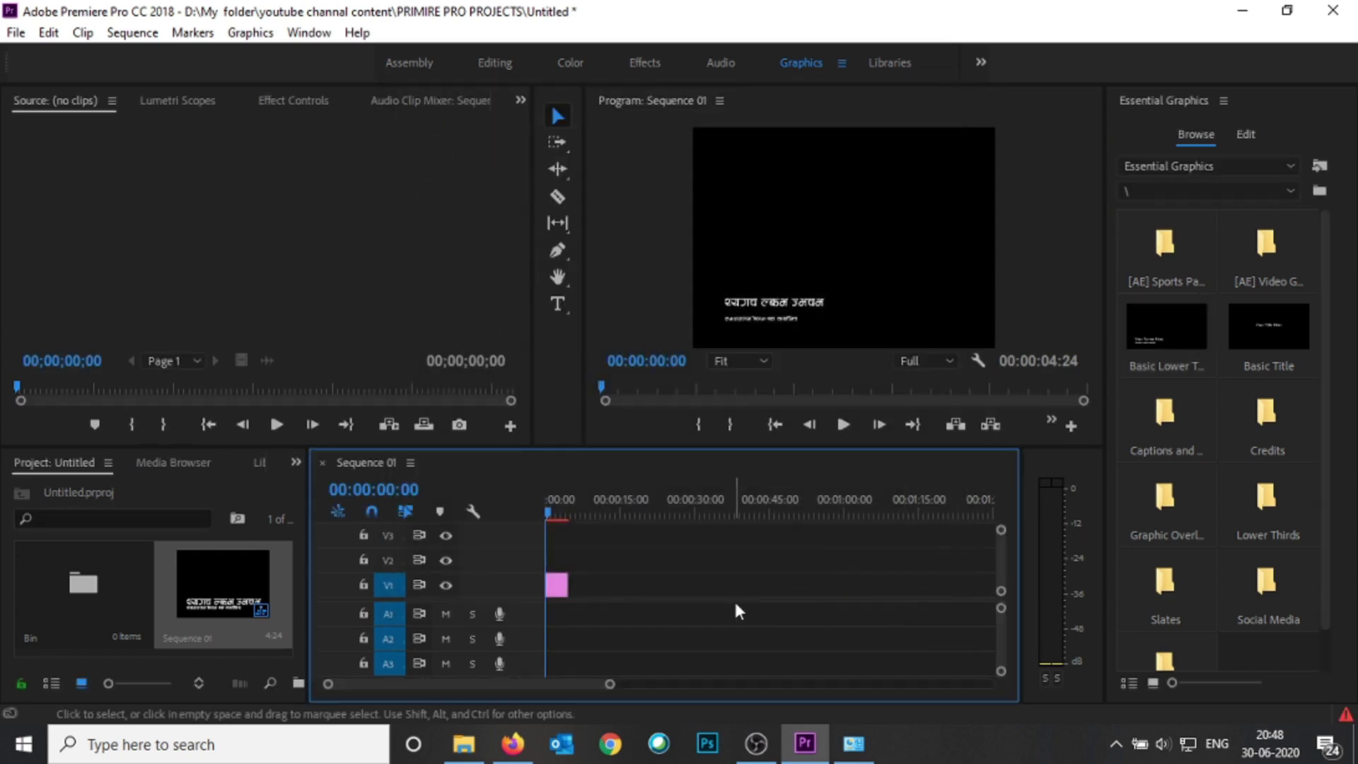
pyautogui.click(559, 587)
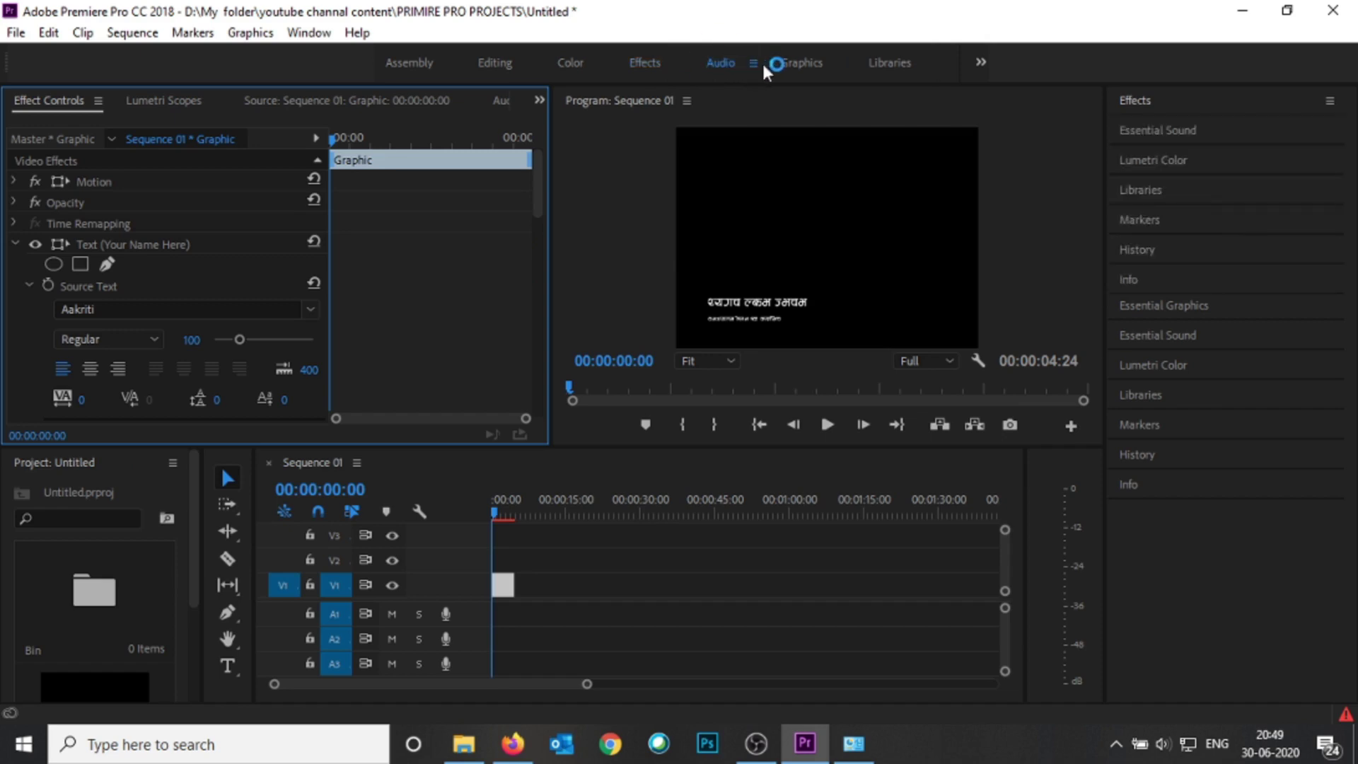
pyautogui.click(808, 62)
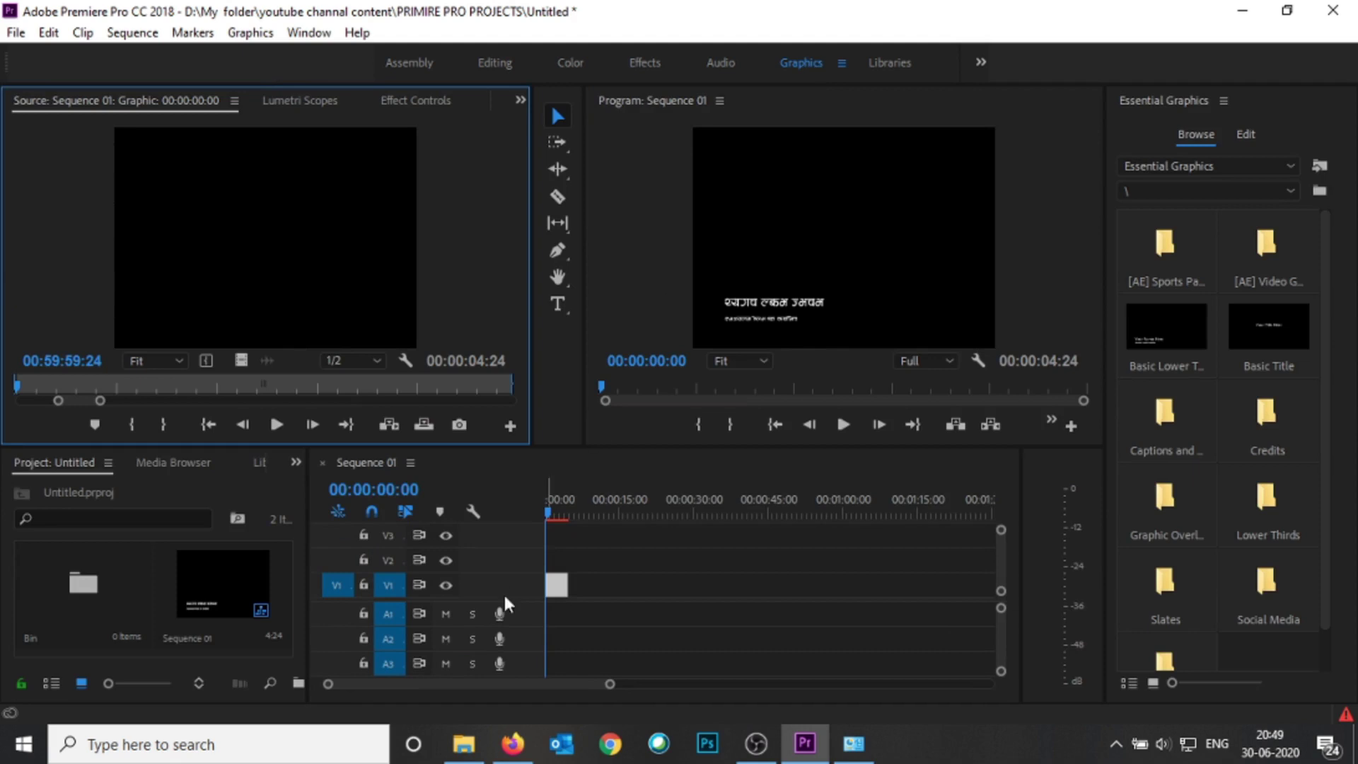
# - Switch to File Explorer to check the contents of the Essential Graphics folder, and go to This PC
pyautogui.click(471, 753)
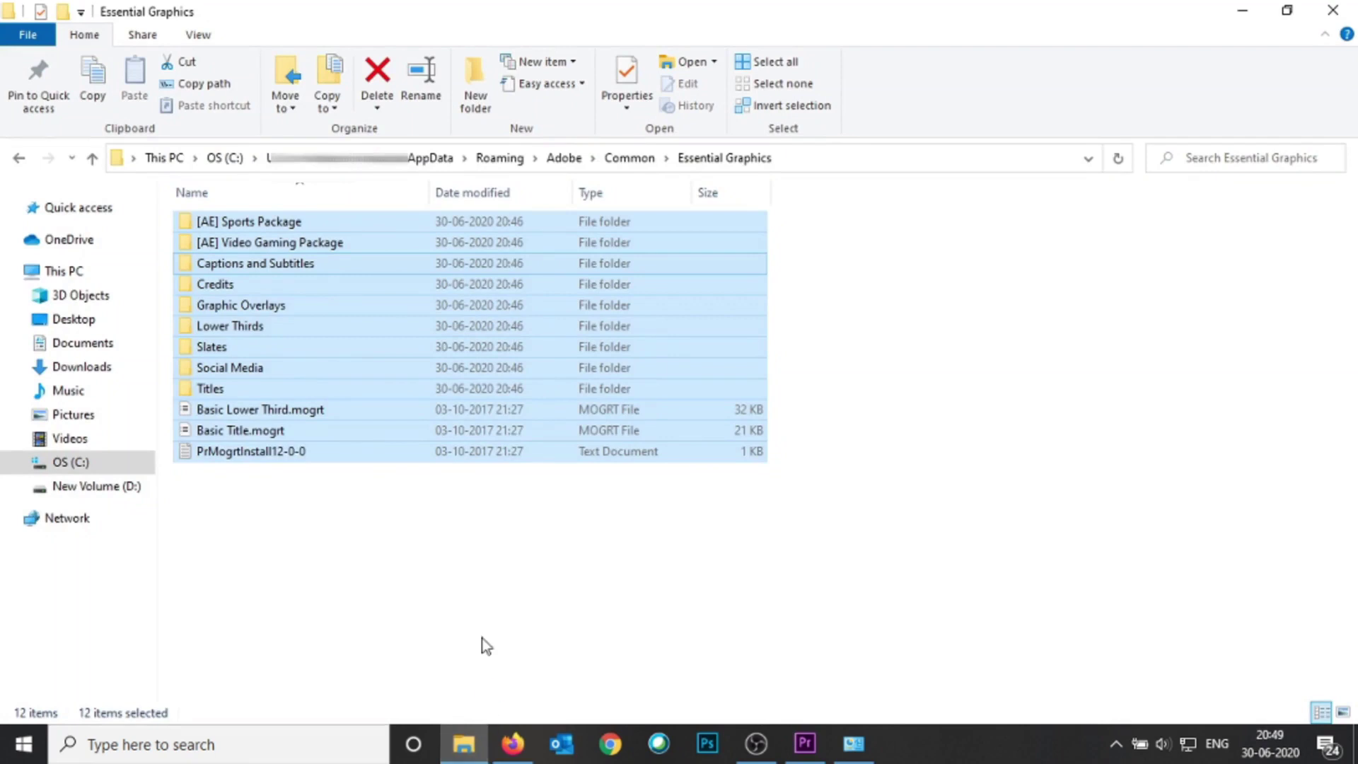
pyautogui.click(481, 640)
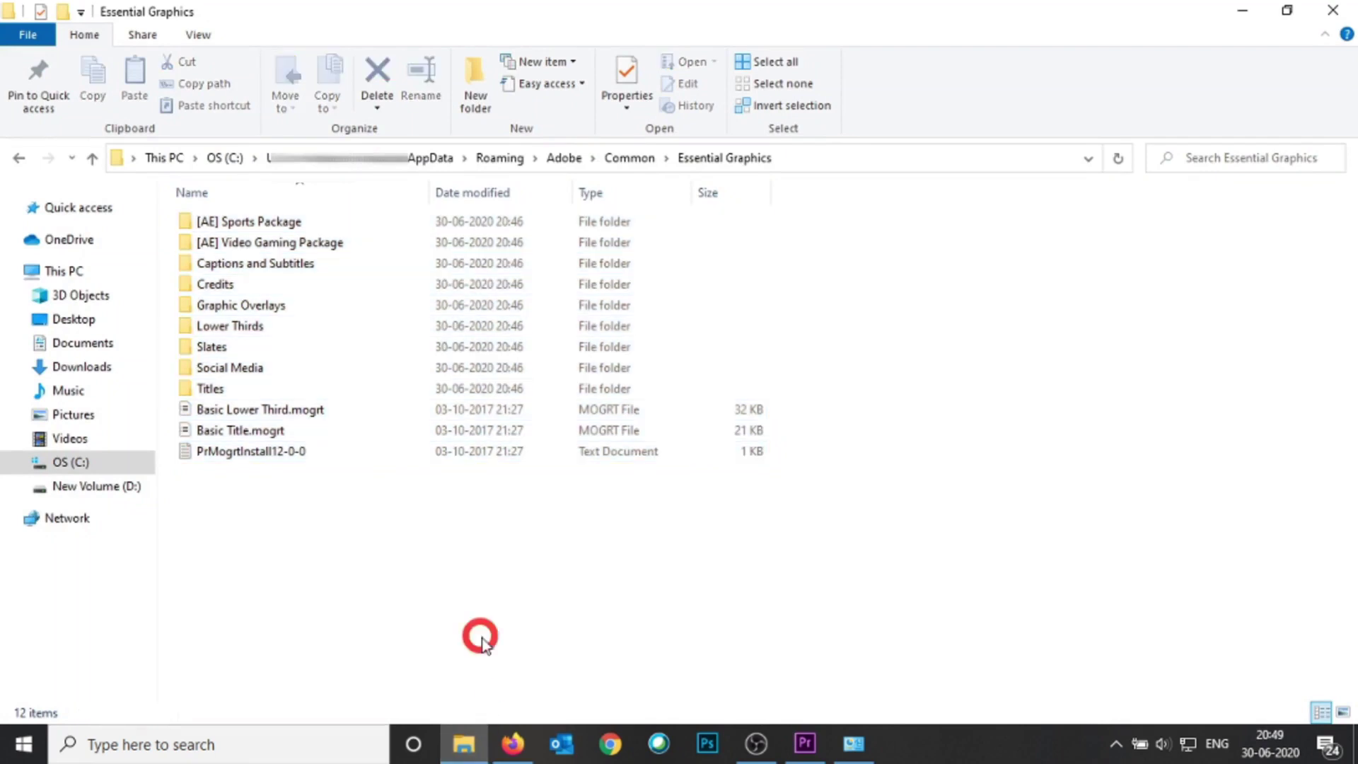
pyautogui.click(99, 276)
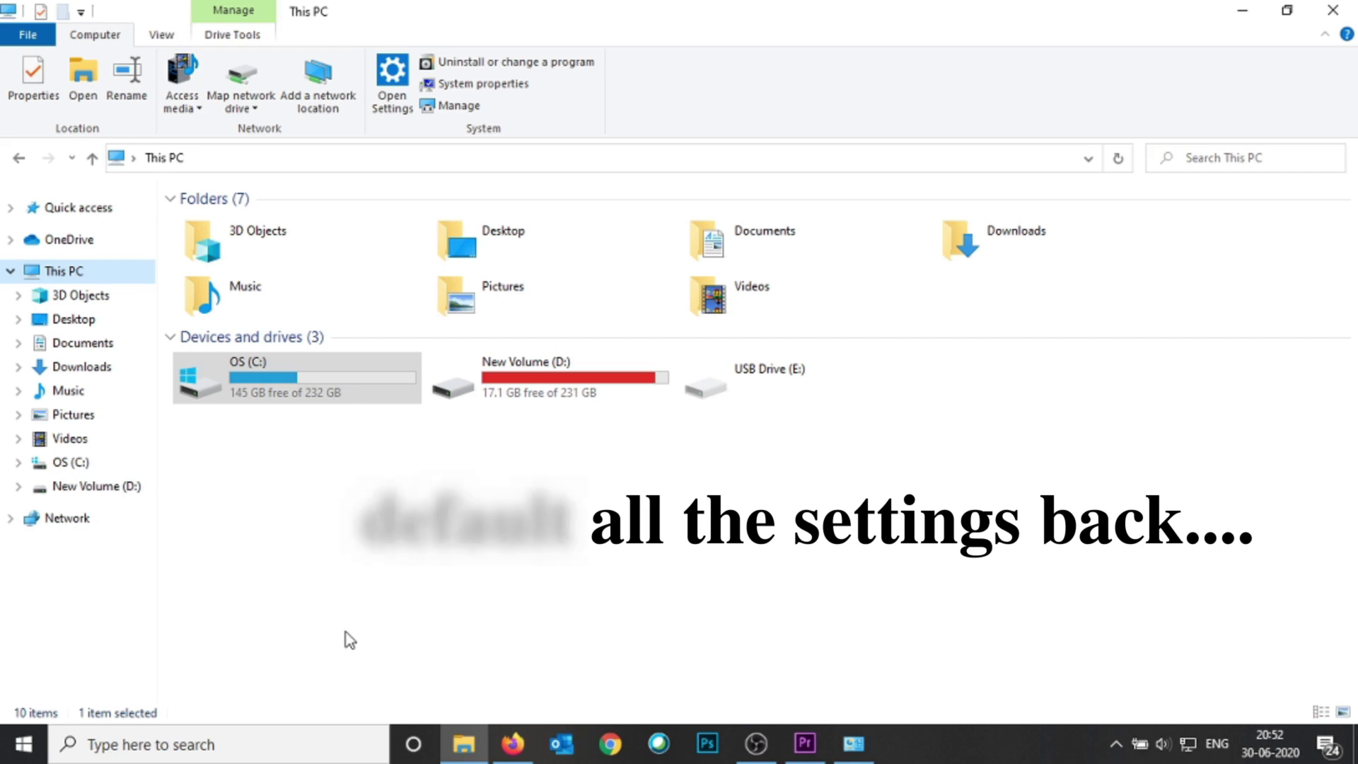
# - Search Windows for the Control Panel, open it maximized, and open File Explorer Options
pyautogui.click(189, 743)
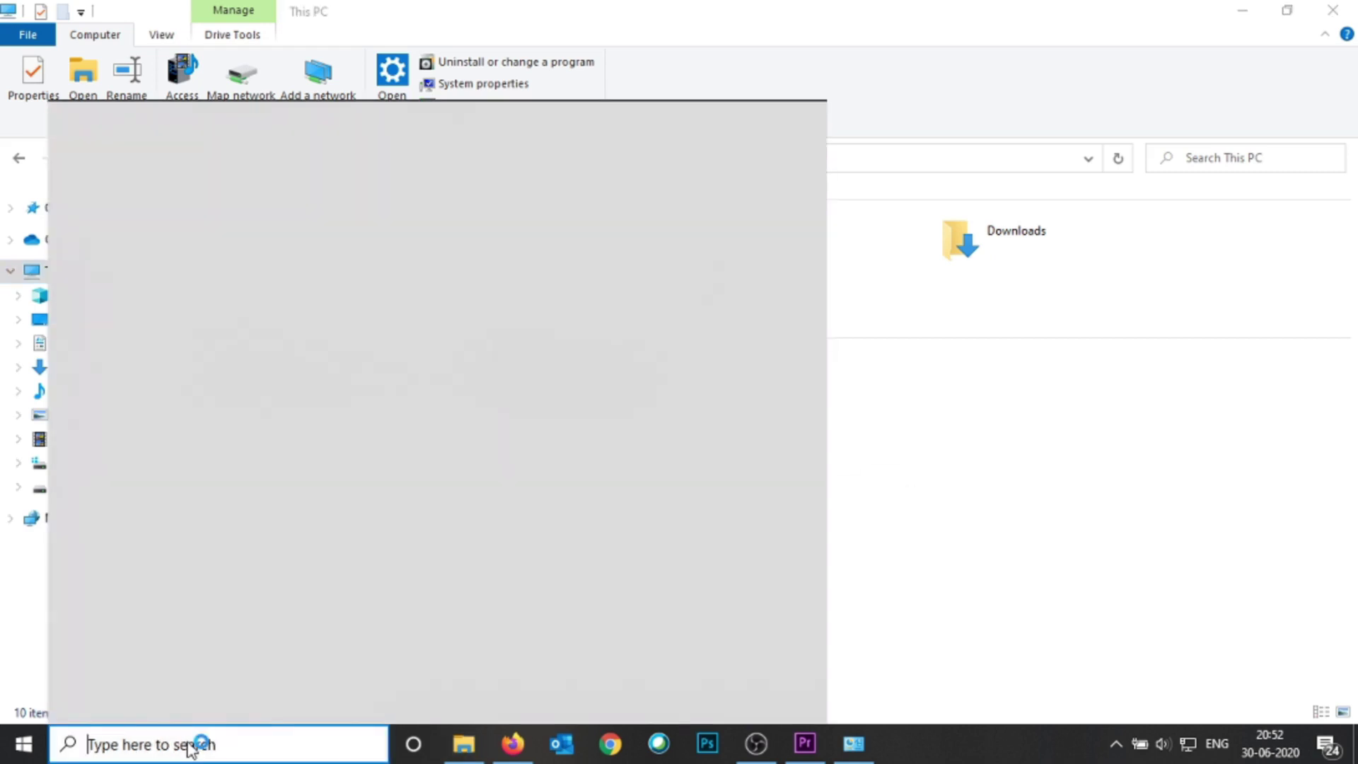
pyautogui.write('con')
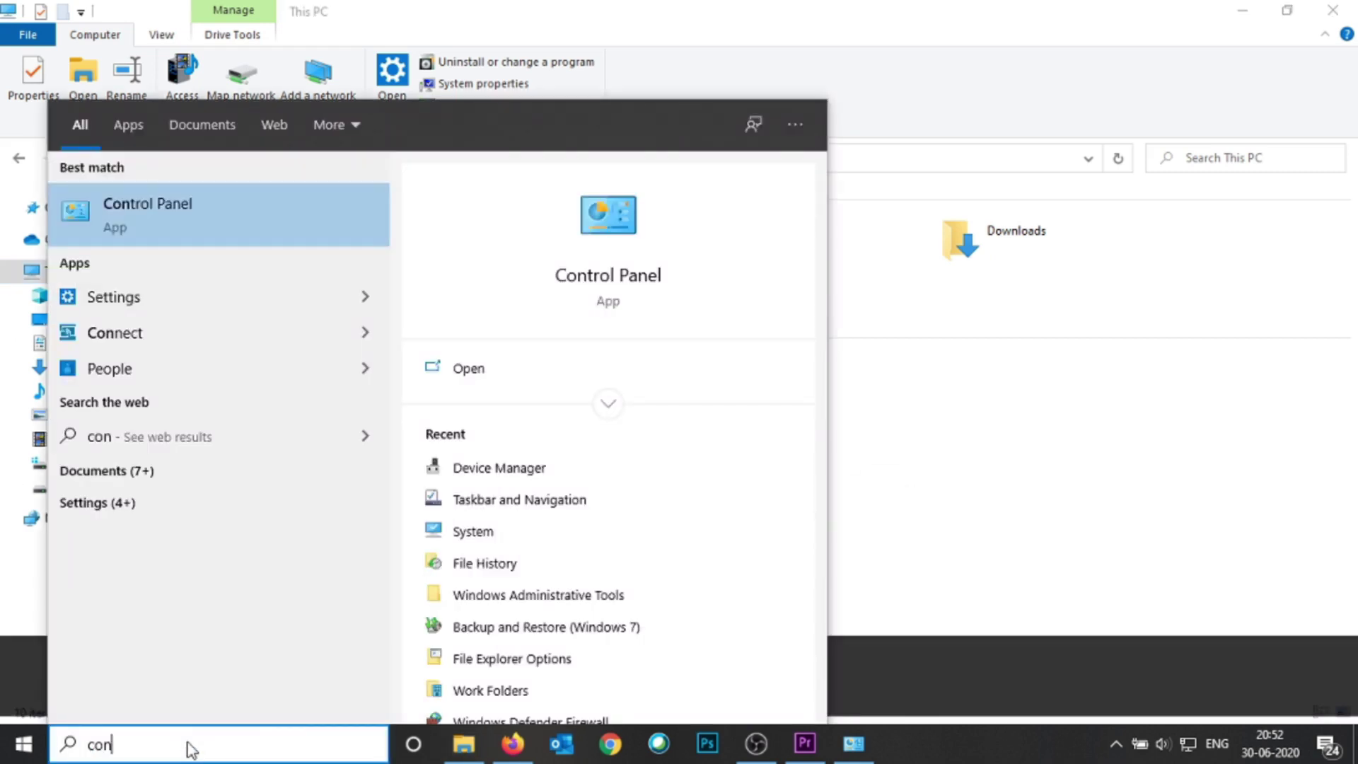
pyautogui.click(167, 219)
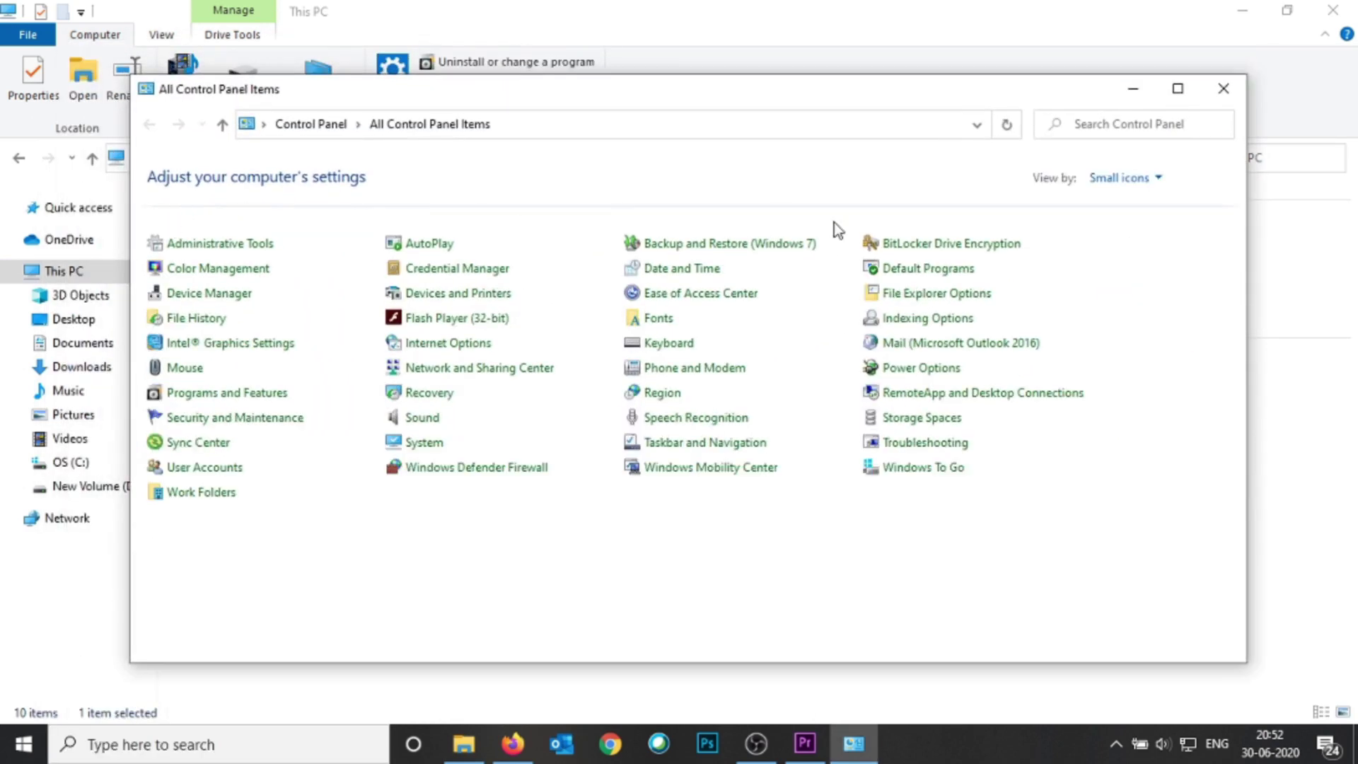
pyautogui.click(1178, 90)
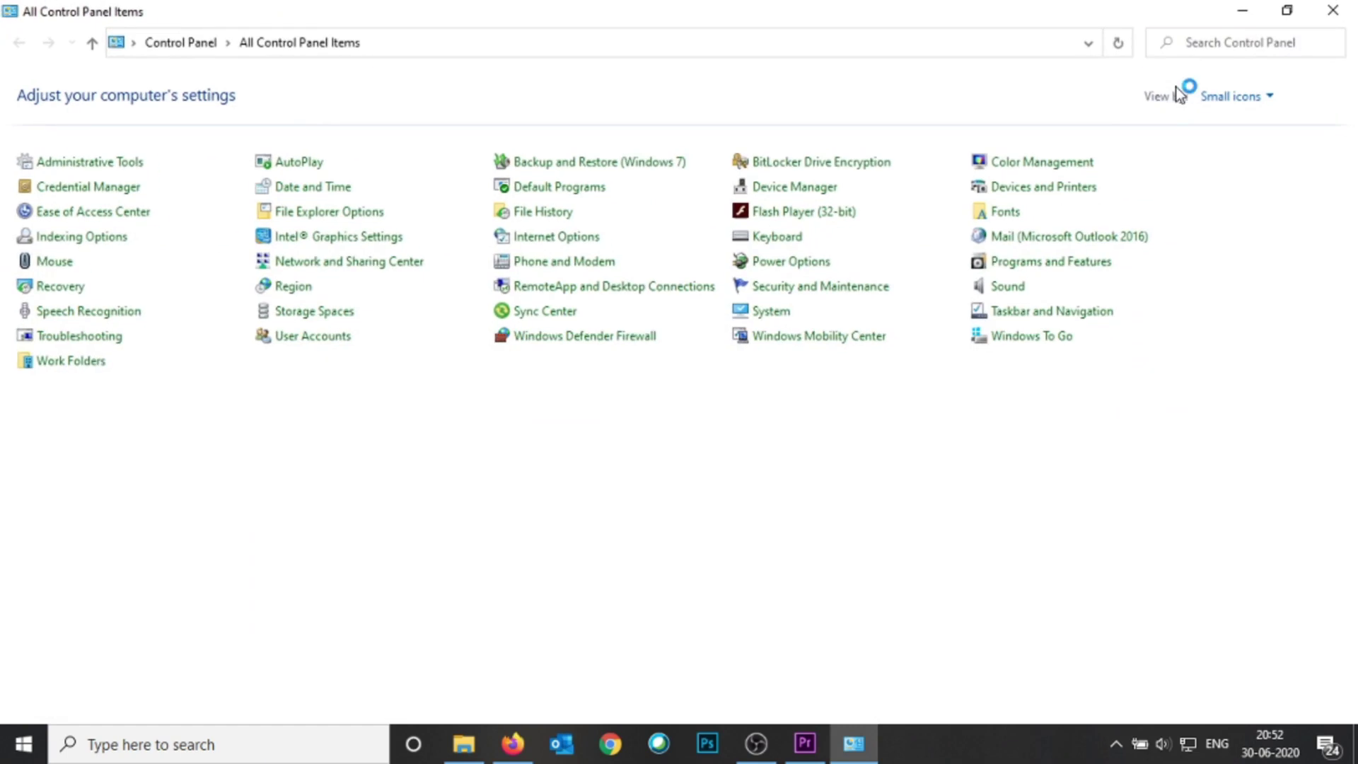
pyautogui.click(316, 220)
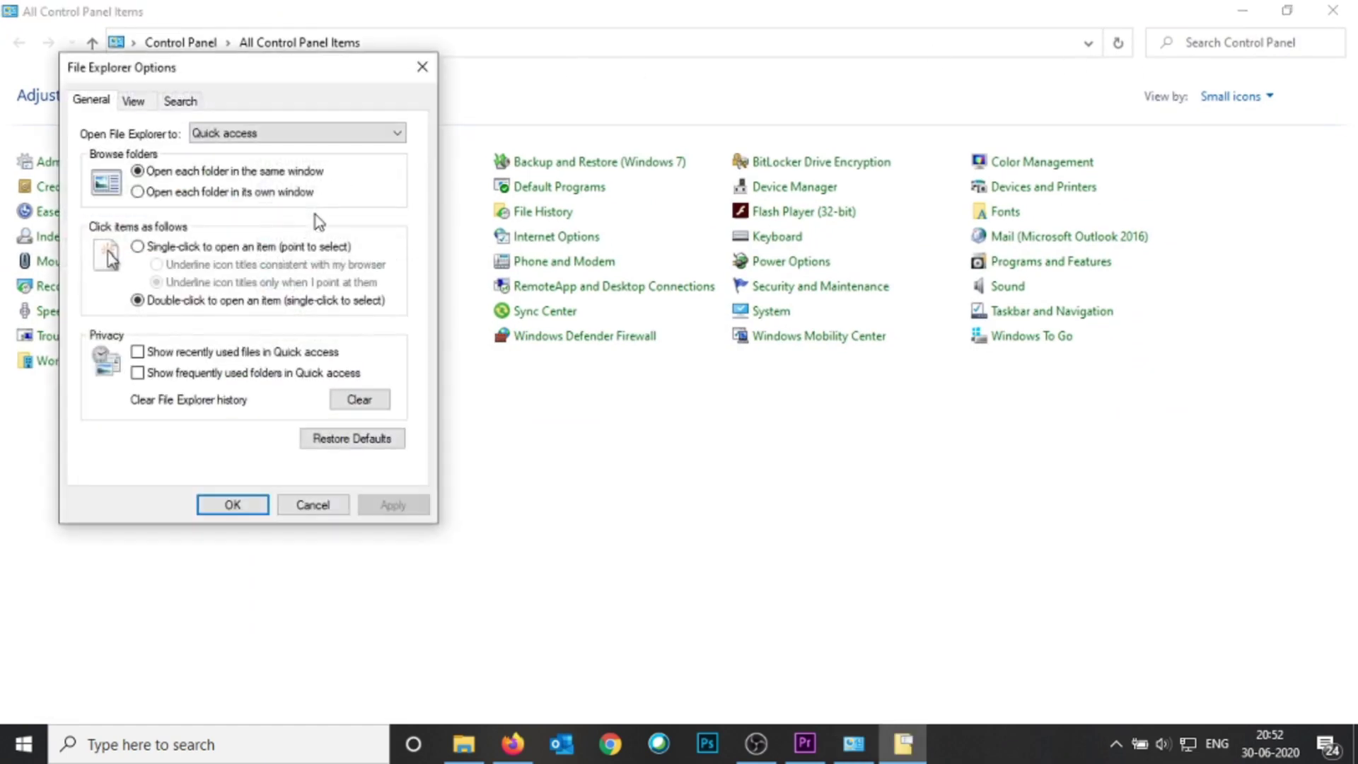
# - Set hidden files, folders and drives not to show, hide protected operating system files, apply the settings, and switch back to File Explorer
pyautogui.click(132, 100)
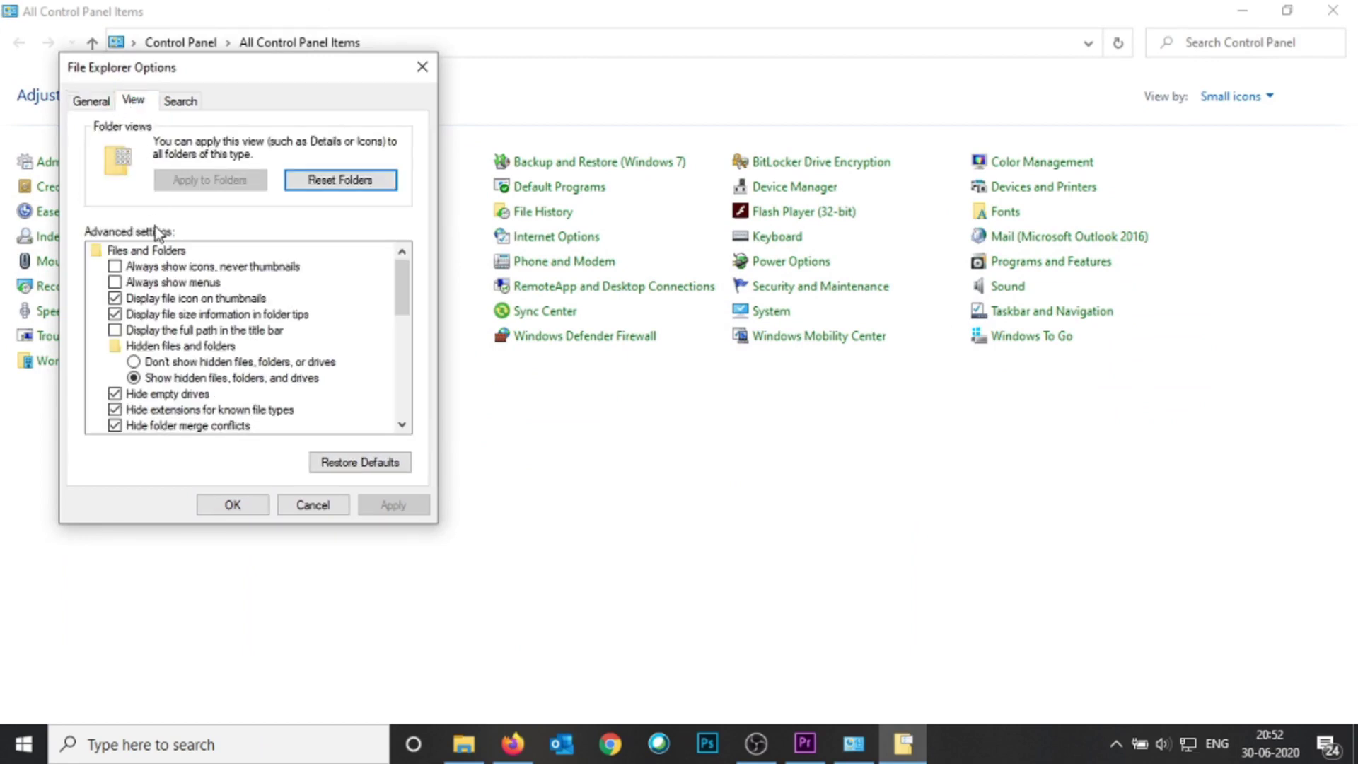
pyautogui.click(149, 360)
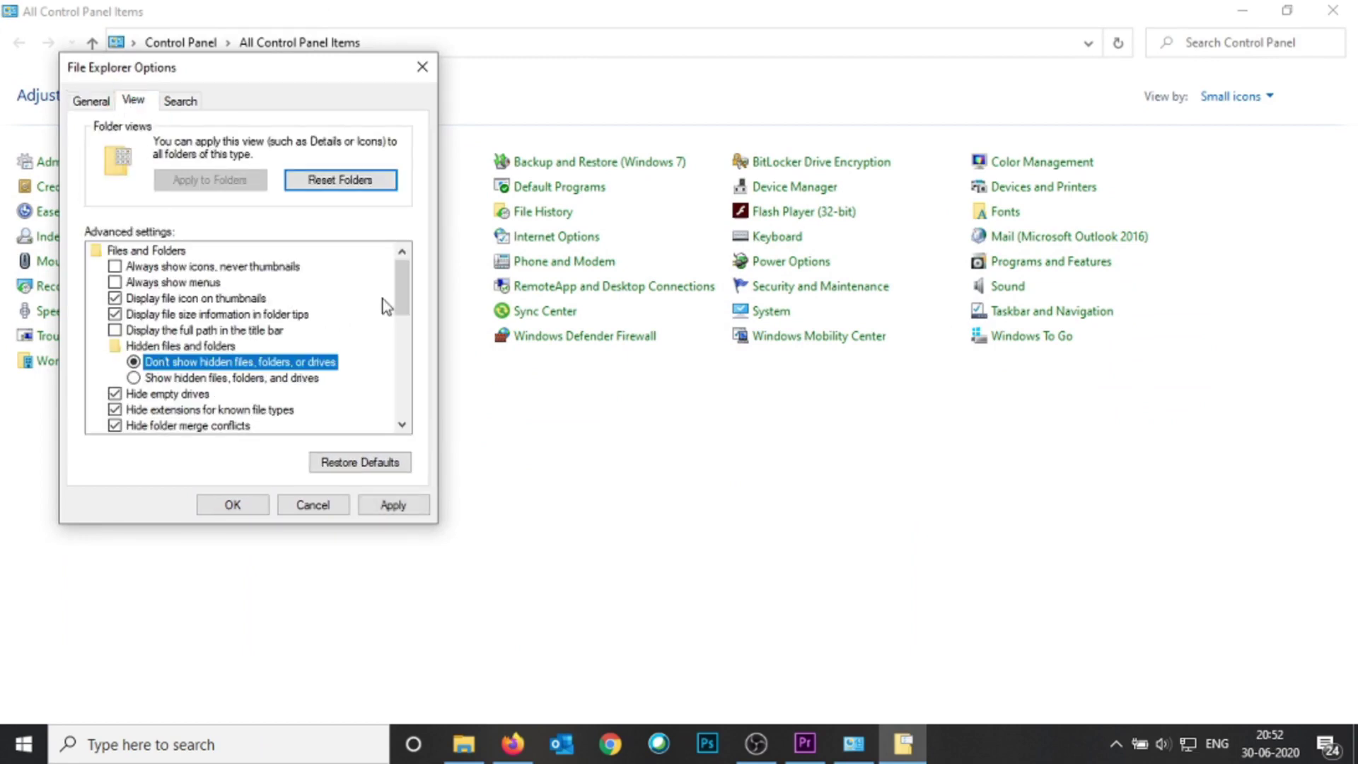
pyautogui.moveTo(402, 296); pyautogui.dragTo(401, 328)
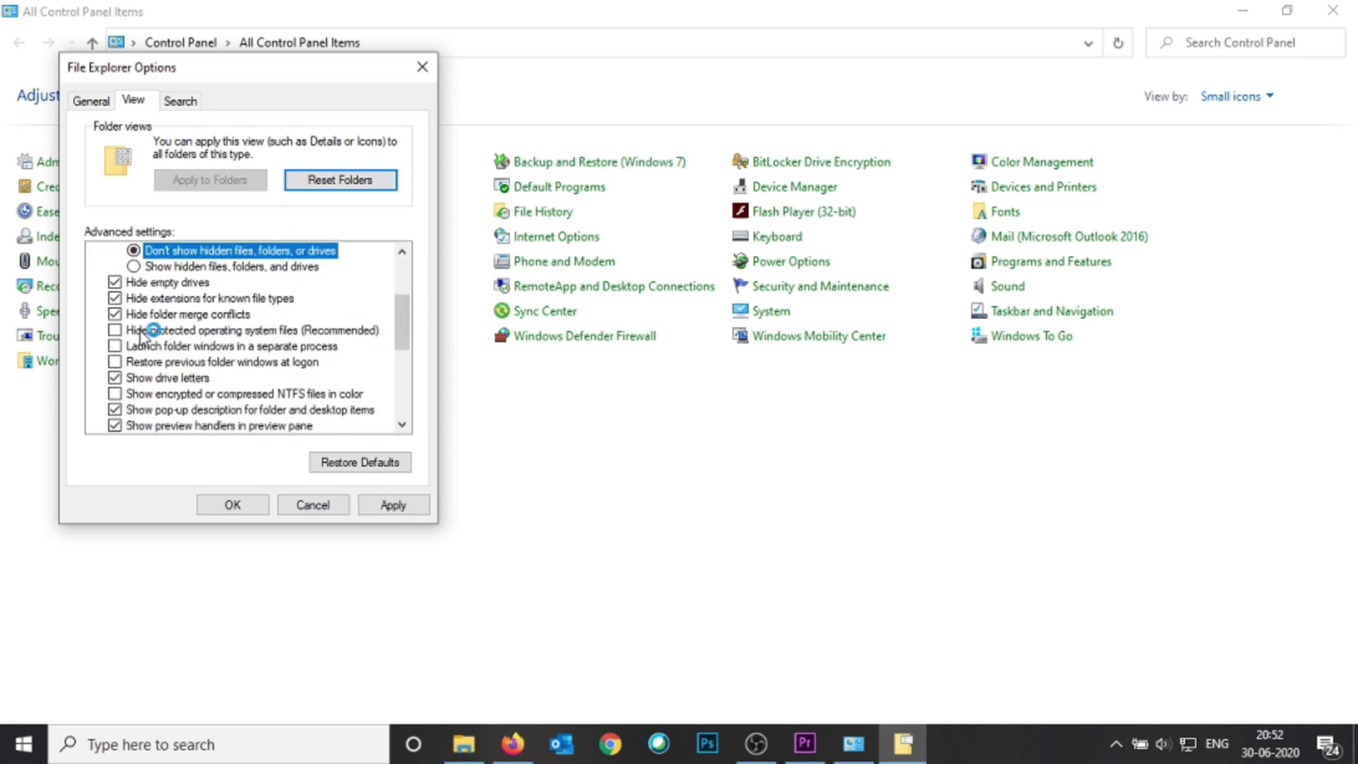
pyautogui.click(117, 330)
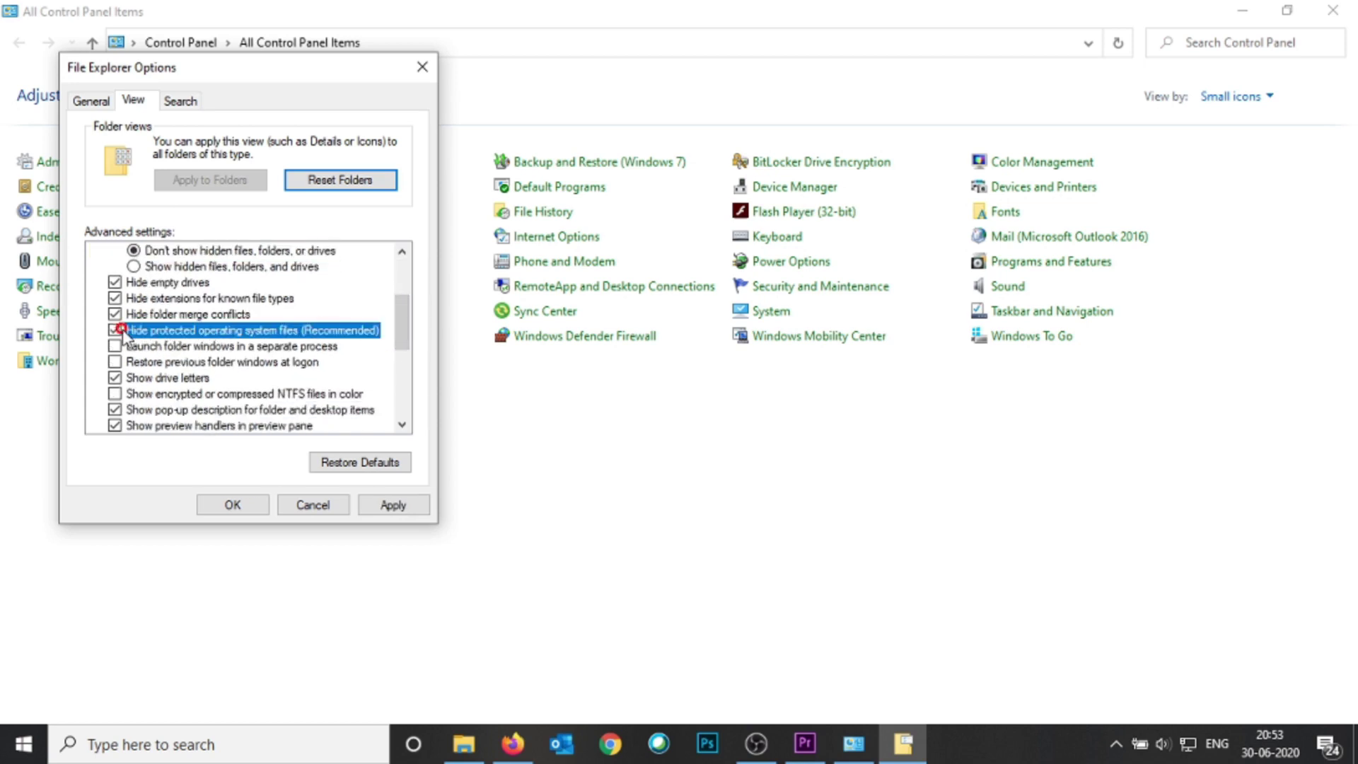
pyautogui.click(371, 504)
pyautogui.click(228, 506)
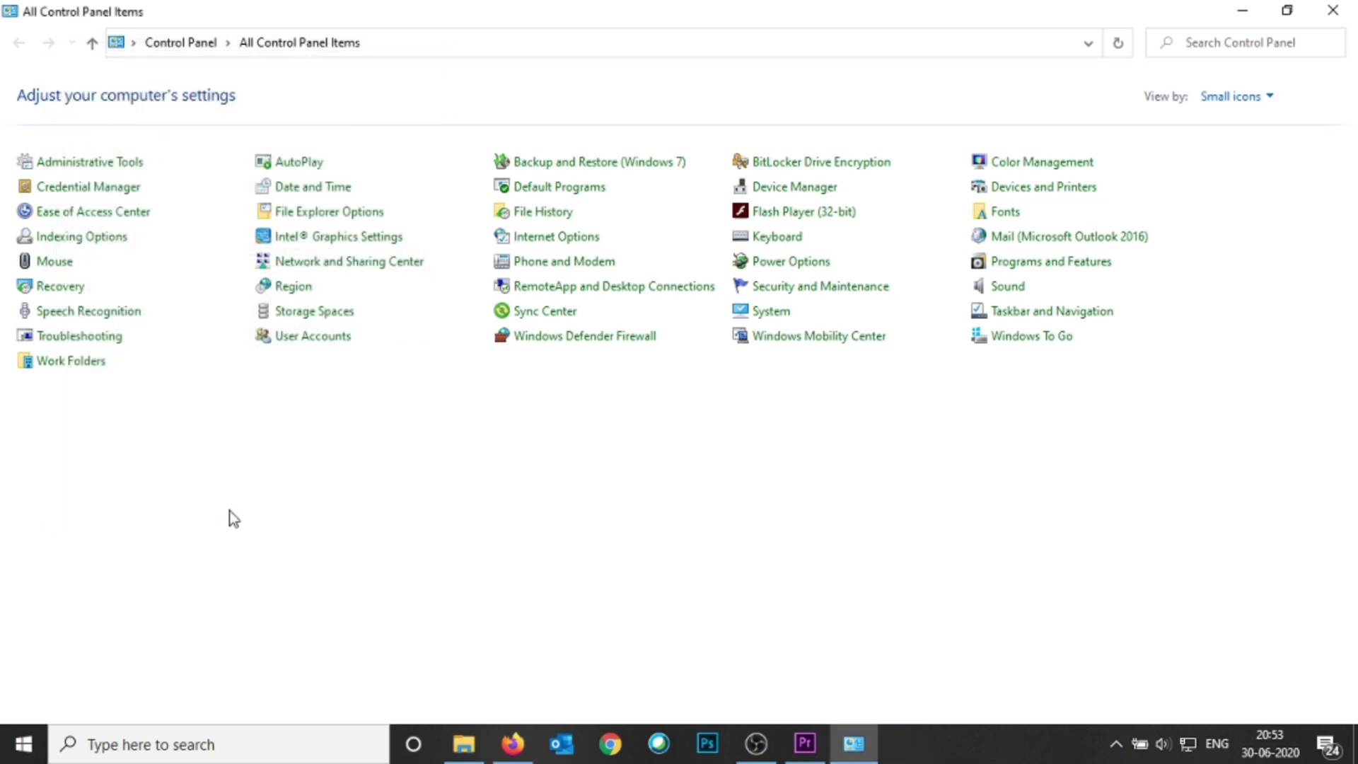
pyautogui.click(463, 744)
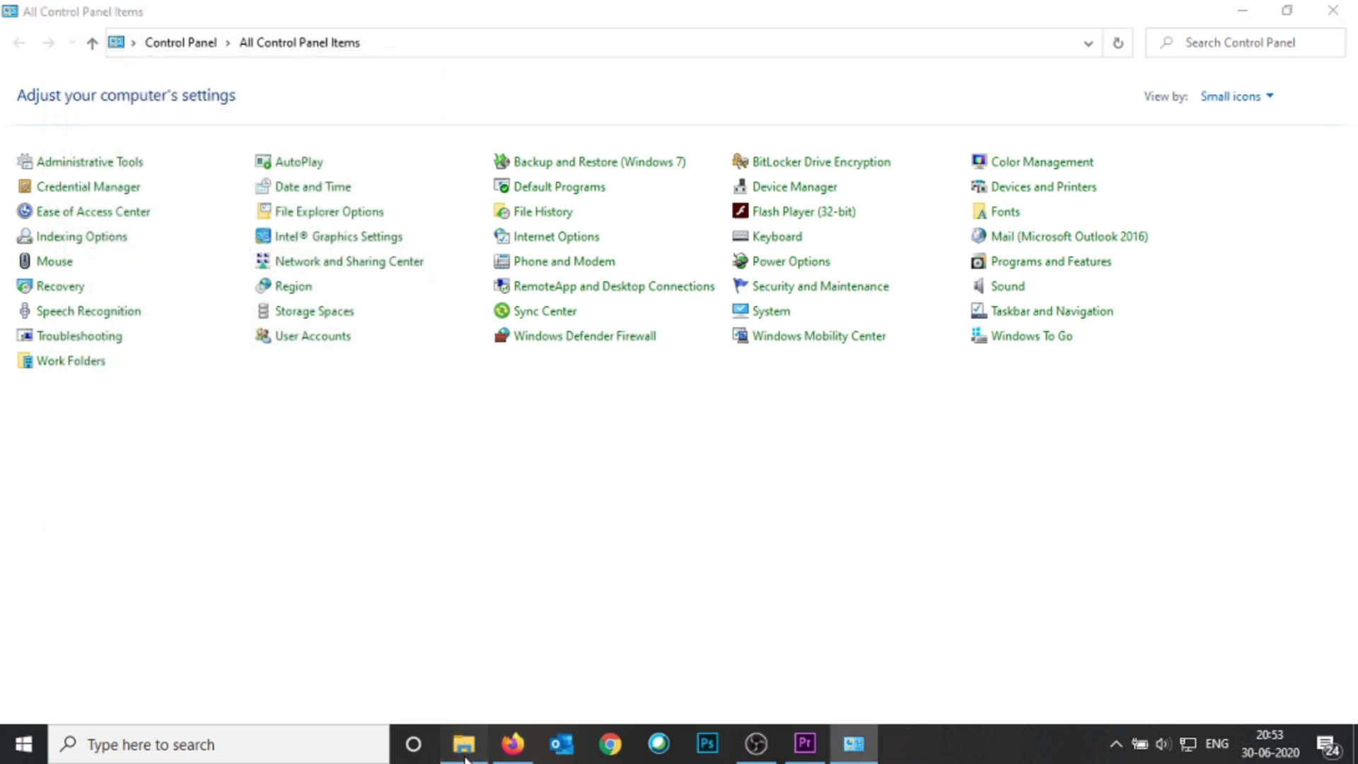